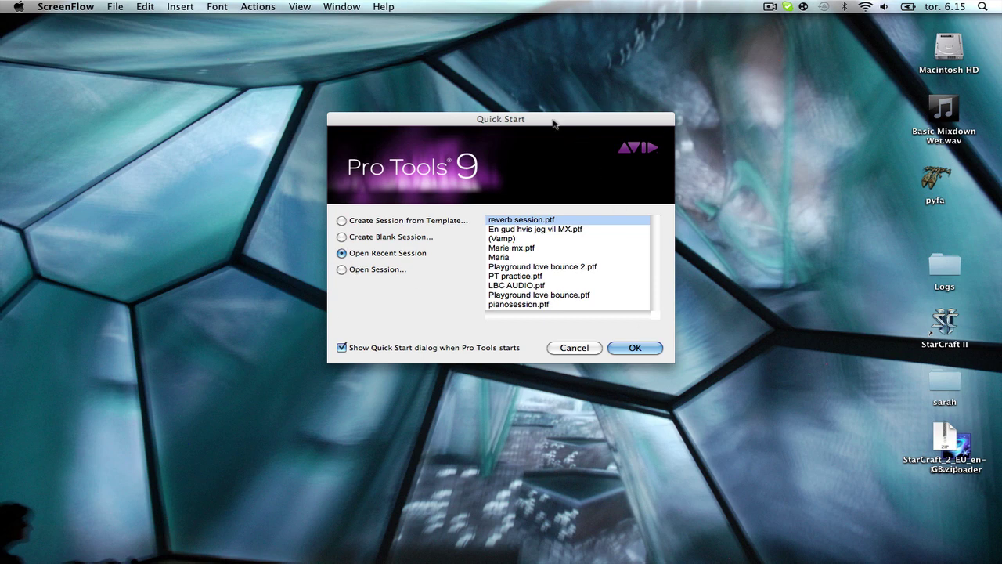
# Browse the Eleven Rack and Guitar template categories, then go back to Create Blank Session.
pyautogui.click(342, 237)
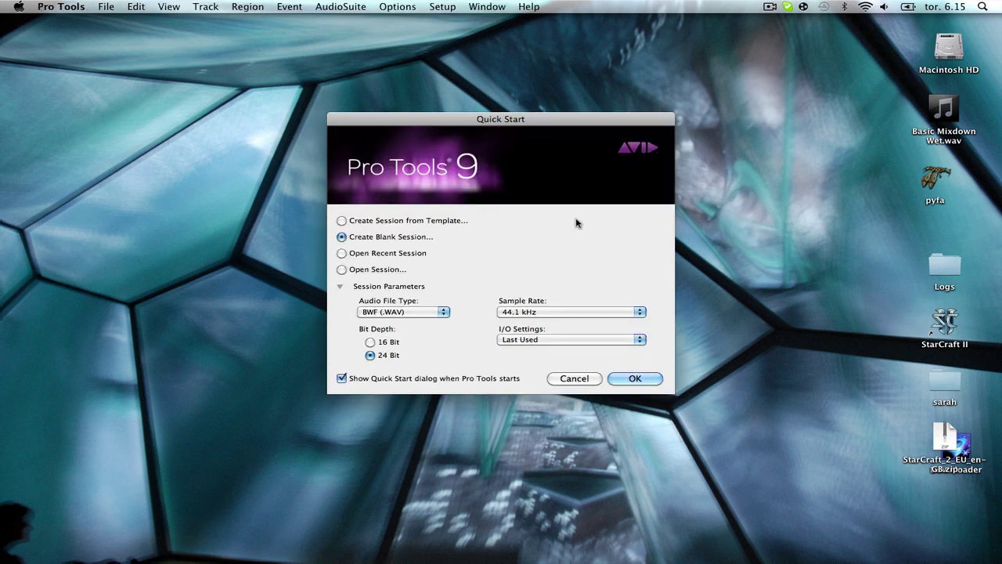
pyautogui.click(341, 221)
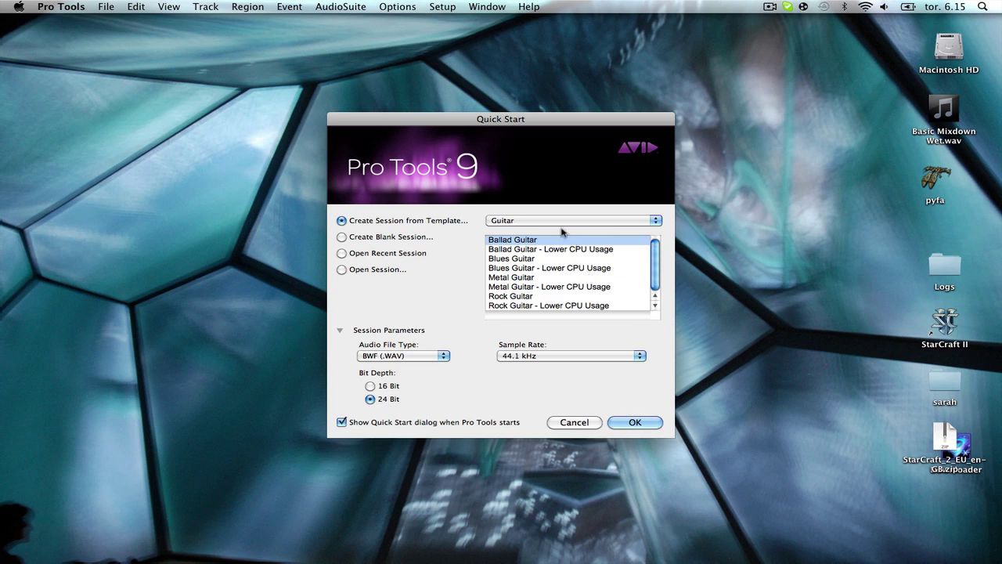
pyautogui.click(555, 222)
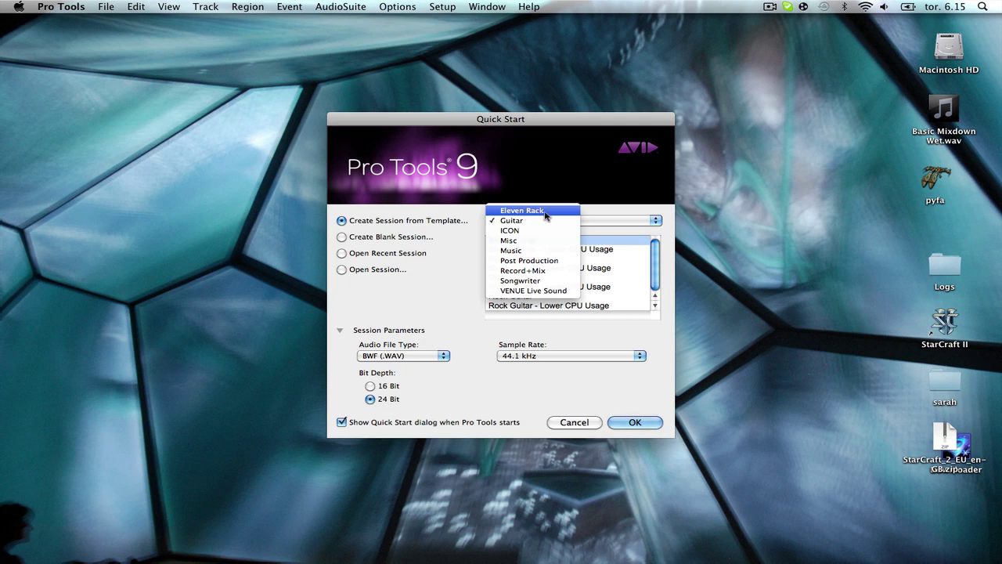
pyautogui.click(529, 215)
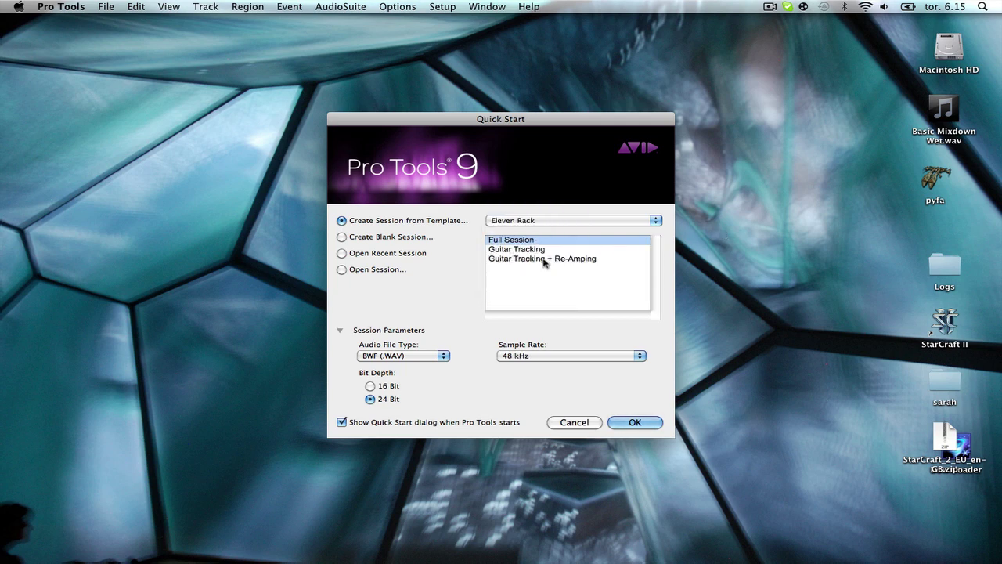
pyautogui.click(506, 222)
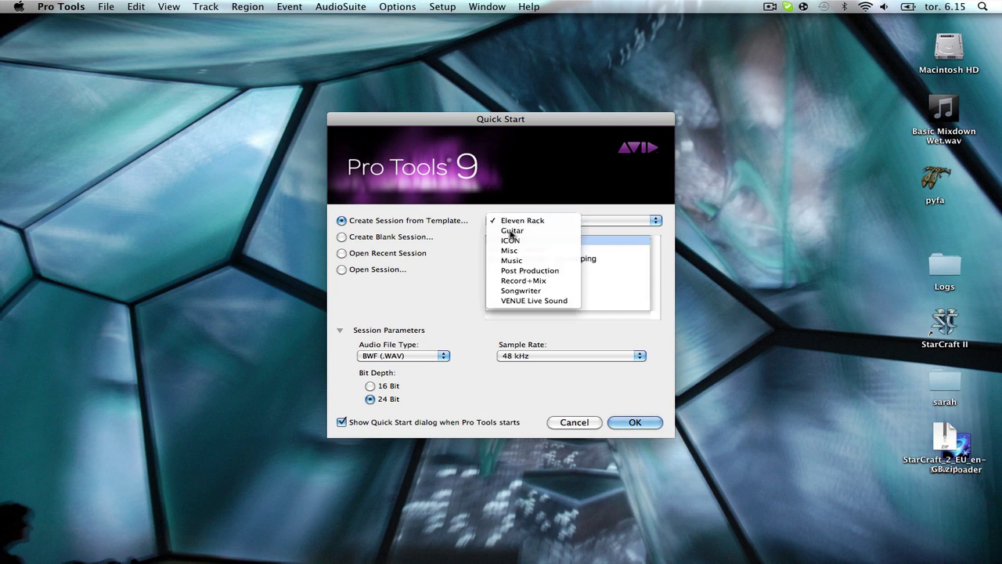
pyautogui.click(509, 230)
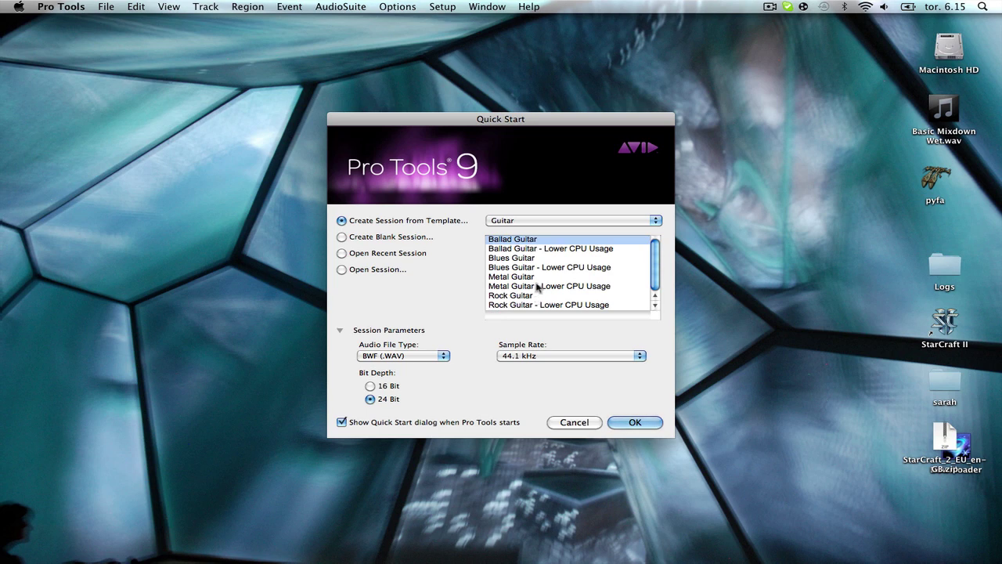
pyautogui.click(342, 236)
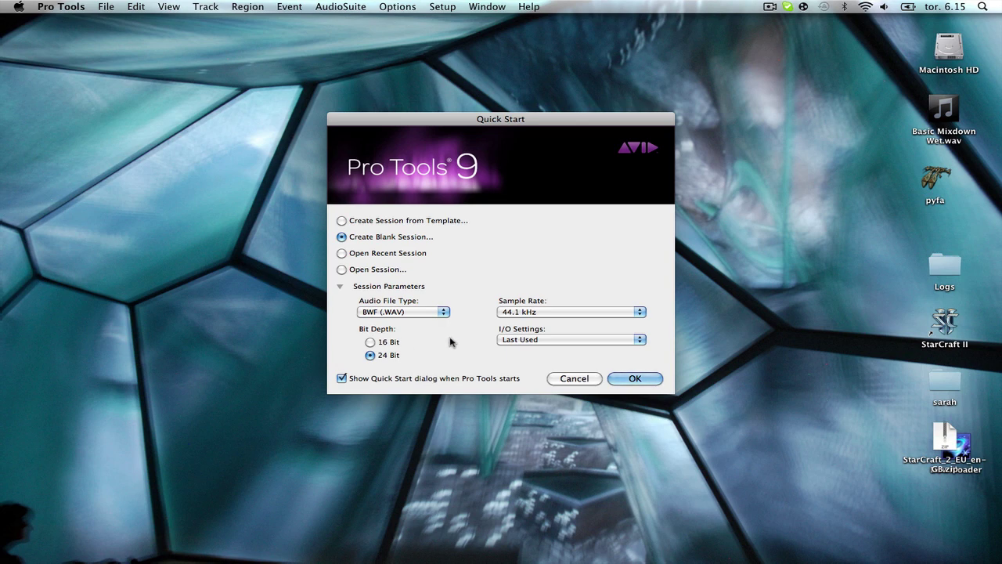
pyautogui.click(414, 313)
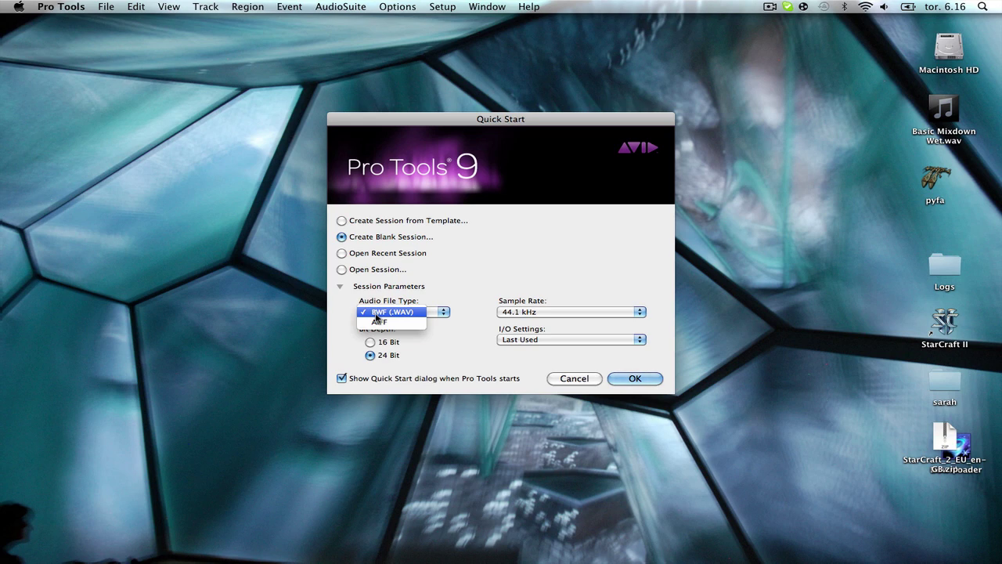
pyautogui.click(486, 323)
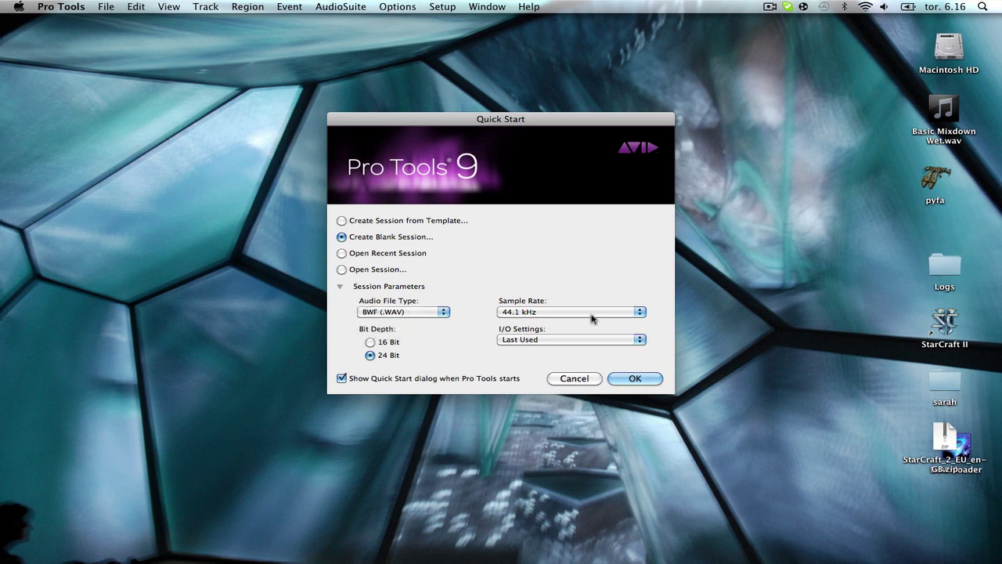
pyautogui.click(573, 313)
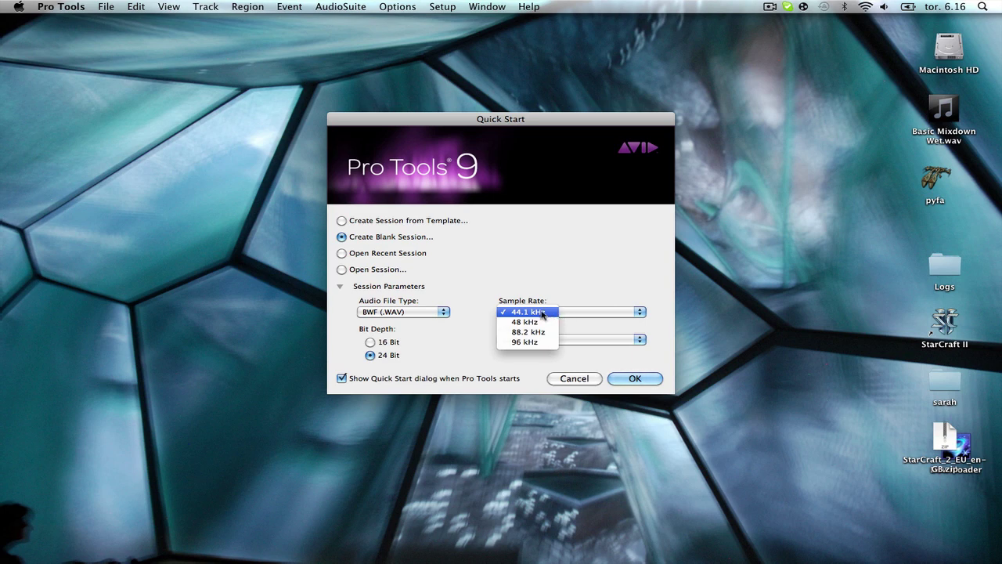
pyautogui.click(530, 333)
pyautogui.click(614, 275)
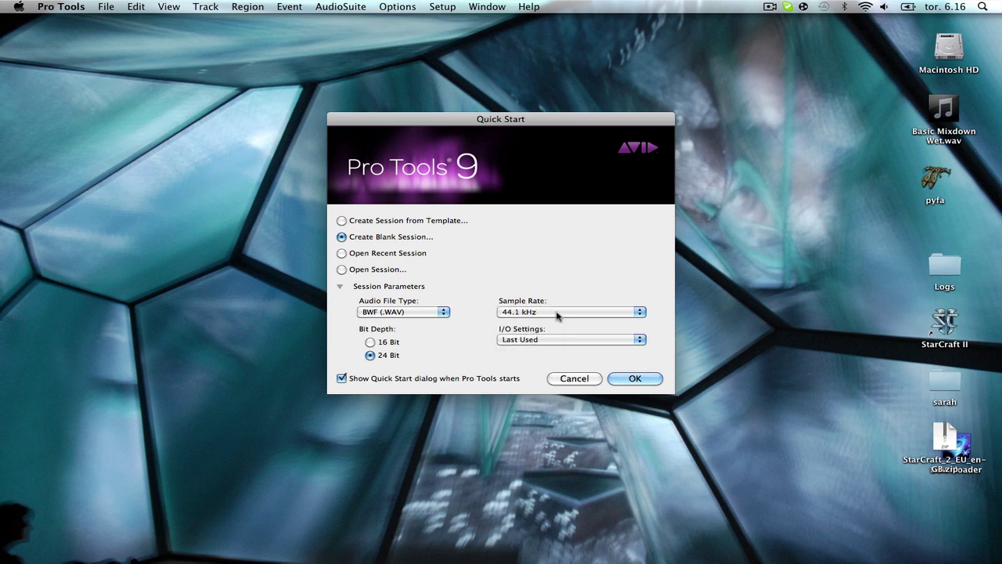
pyautogui.click(538, 317)
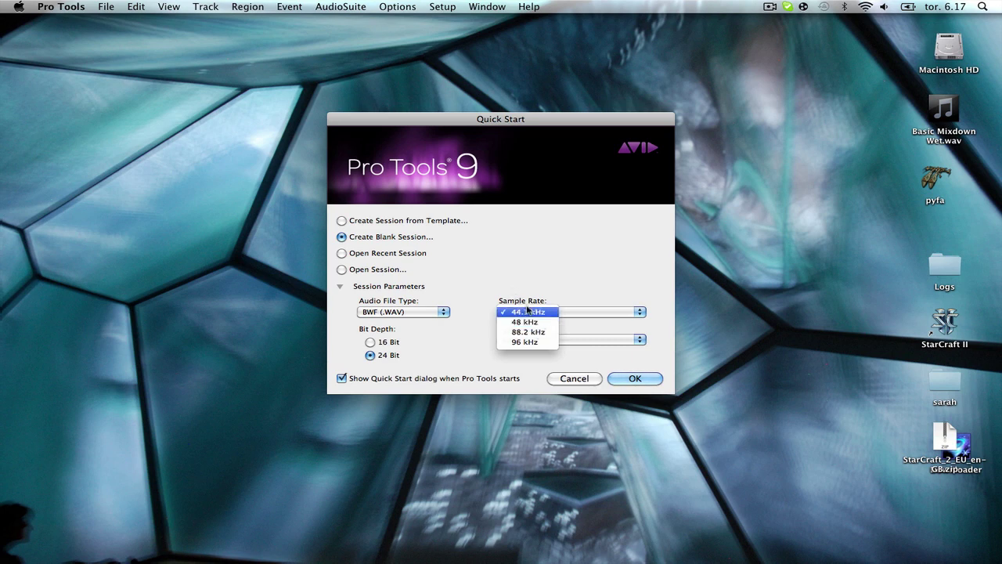
pyautogui.click(619, 263)
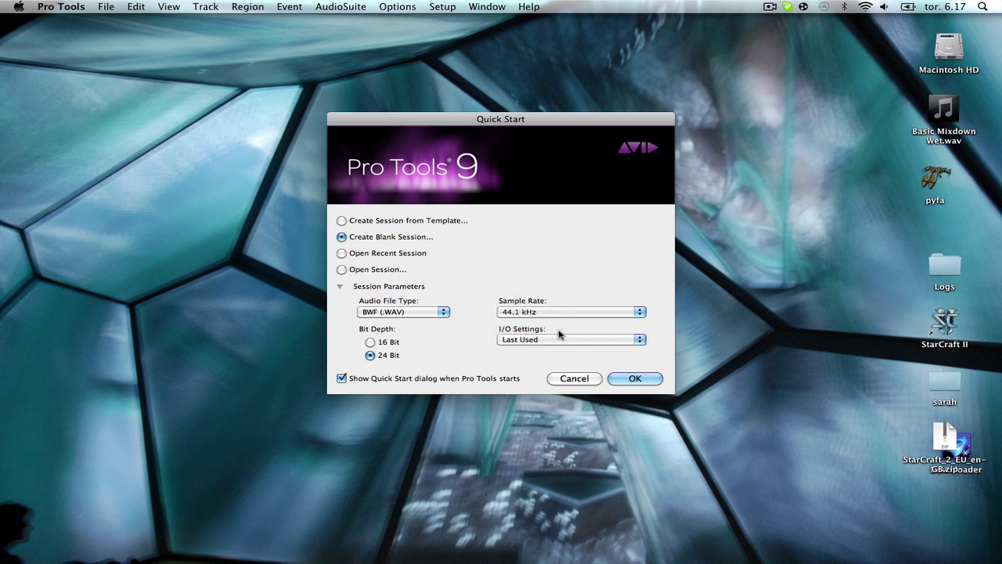
# Keep the blank session's I/O Settings on Last Used.
pyautogui.click(546, 342)
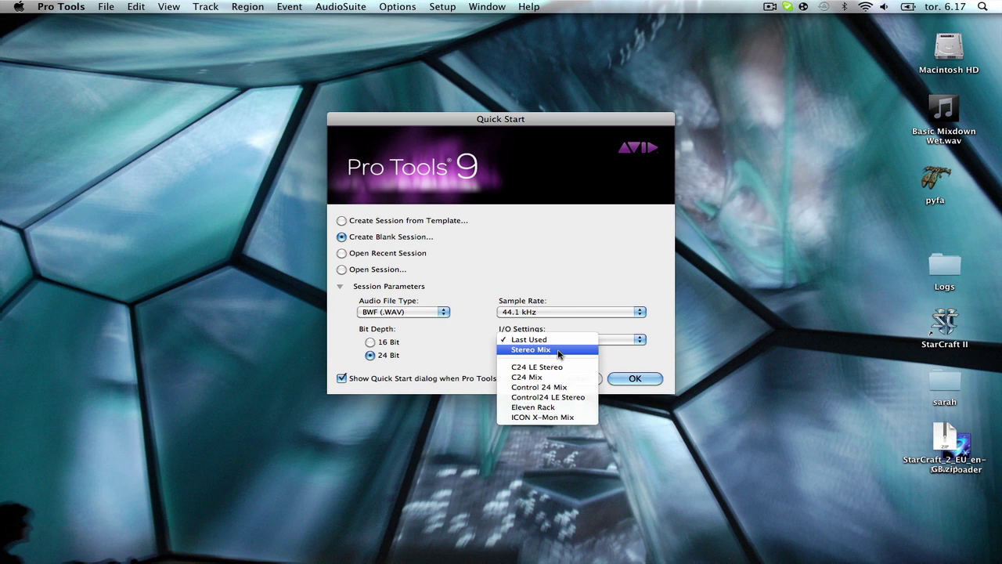
pyautogui.click(469, 348)
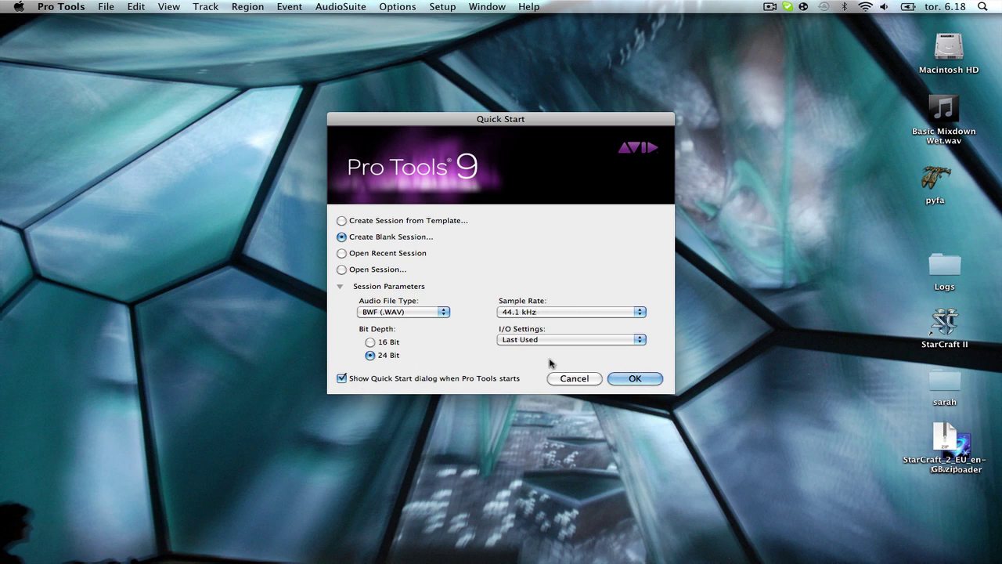
# Confirm the blank session and save it as 'Youtube session' on the Desktop.
pyautogui.click(647, 380)
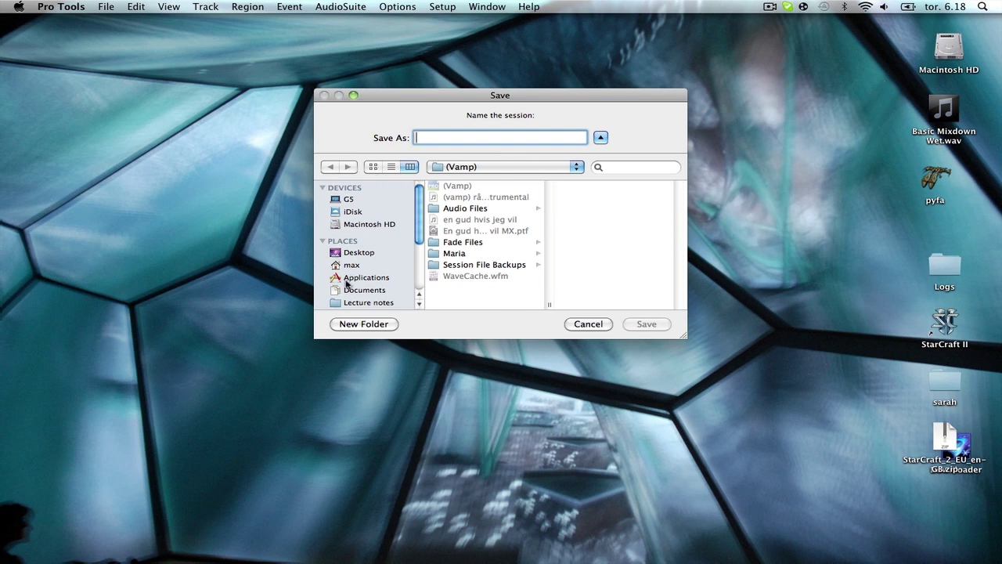
pyautogui.click(349, 254)
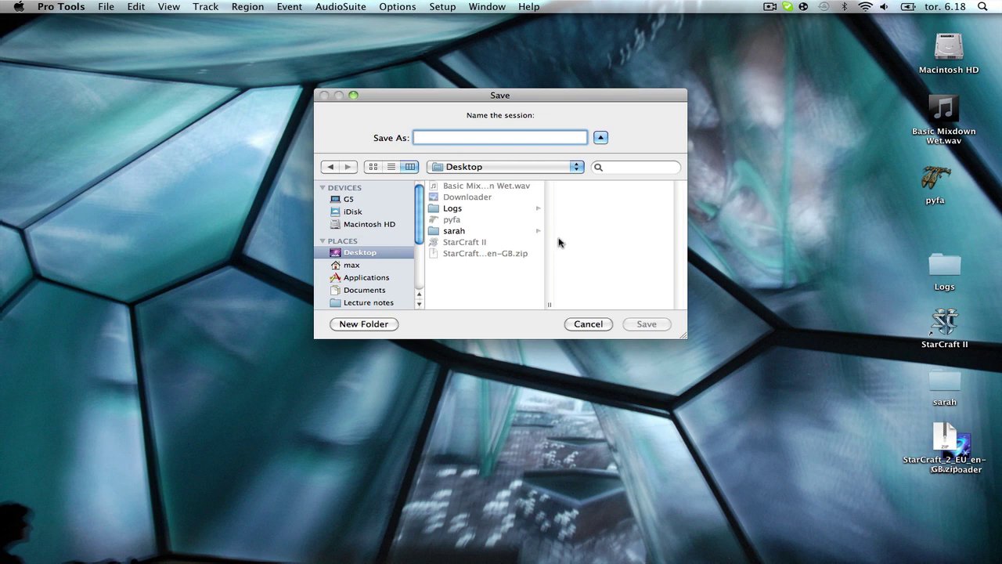
pyautogui.write('Youtube s')
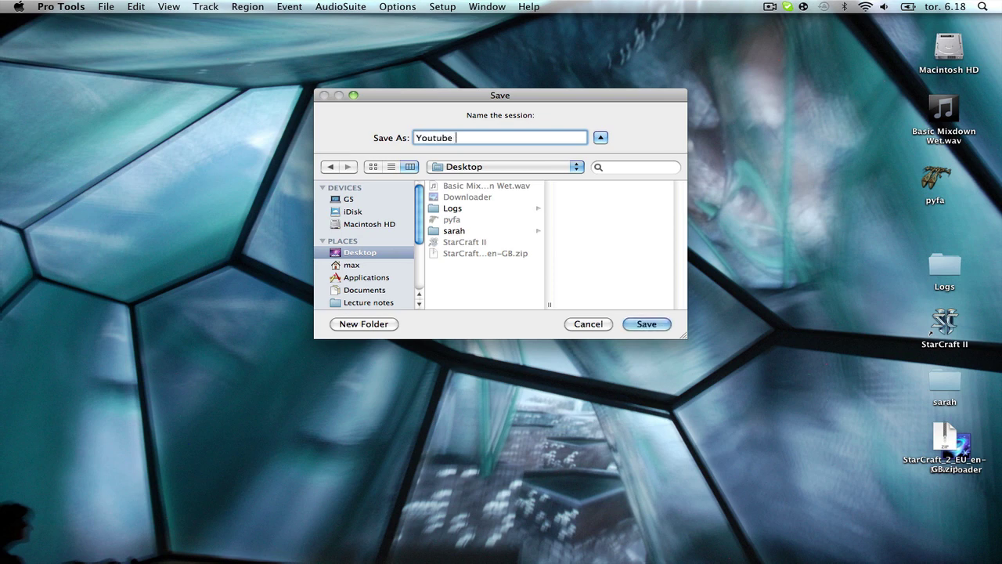
pyautogui.write('ession')
pyautogui.press('Return')
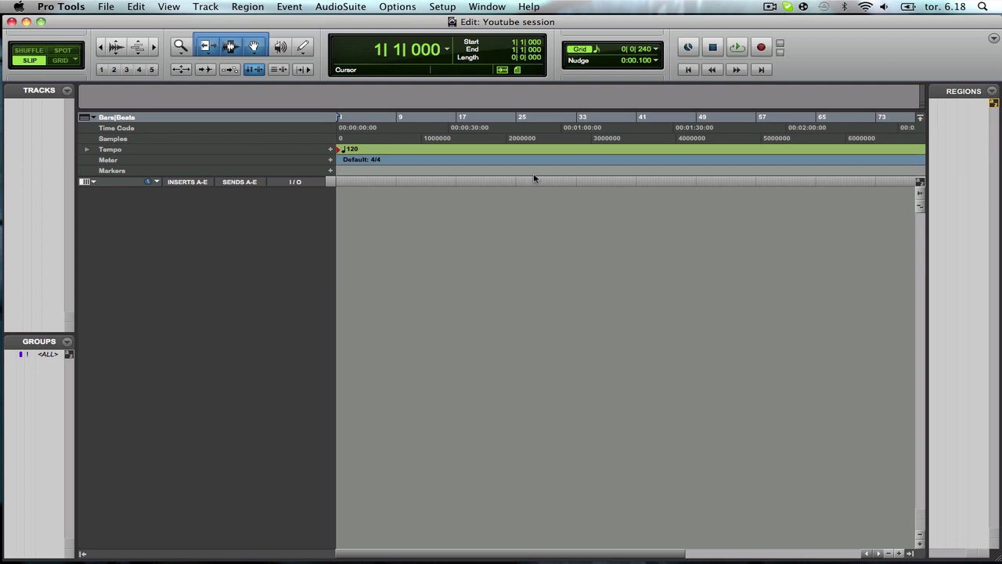
pyautogui.click(443, 7)
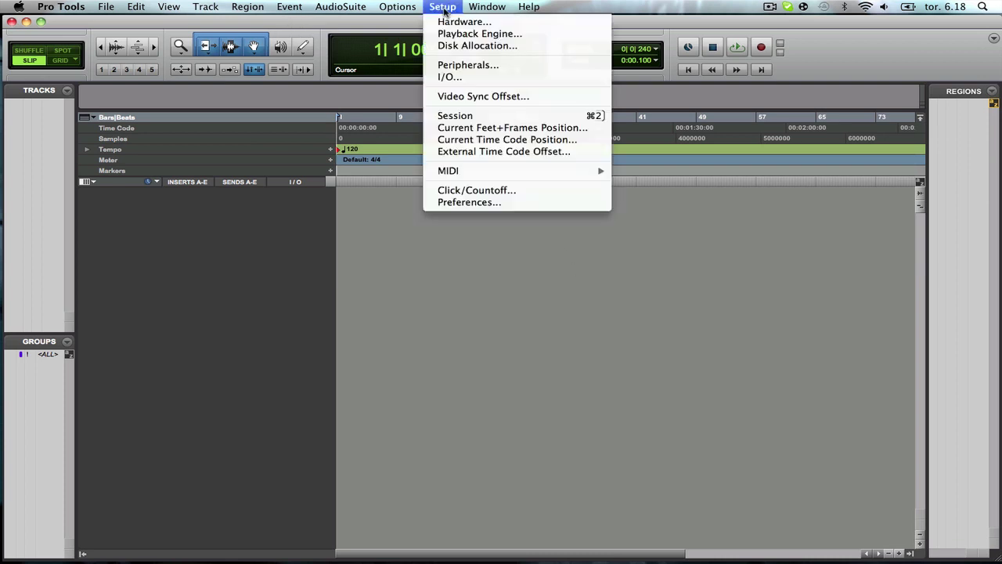
pyautogui.moveTo(483, 8)
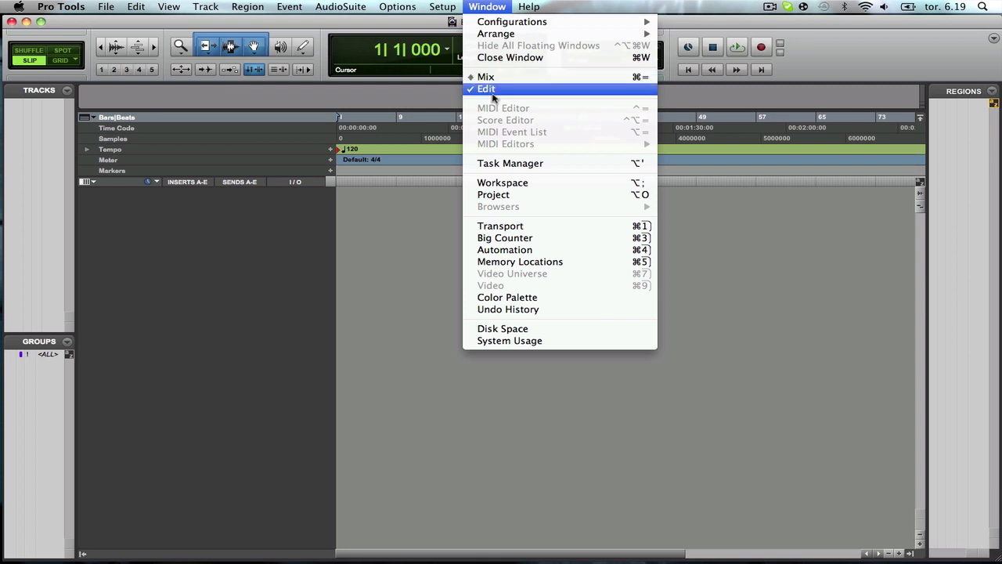
pyautogui.click(390, 356)
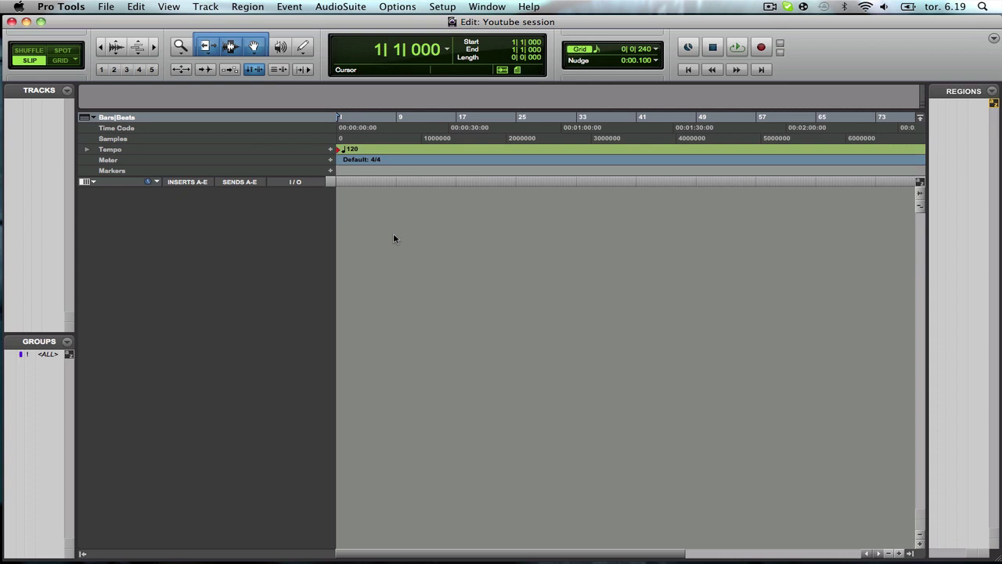
pyautogui.press('super+equal')
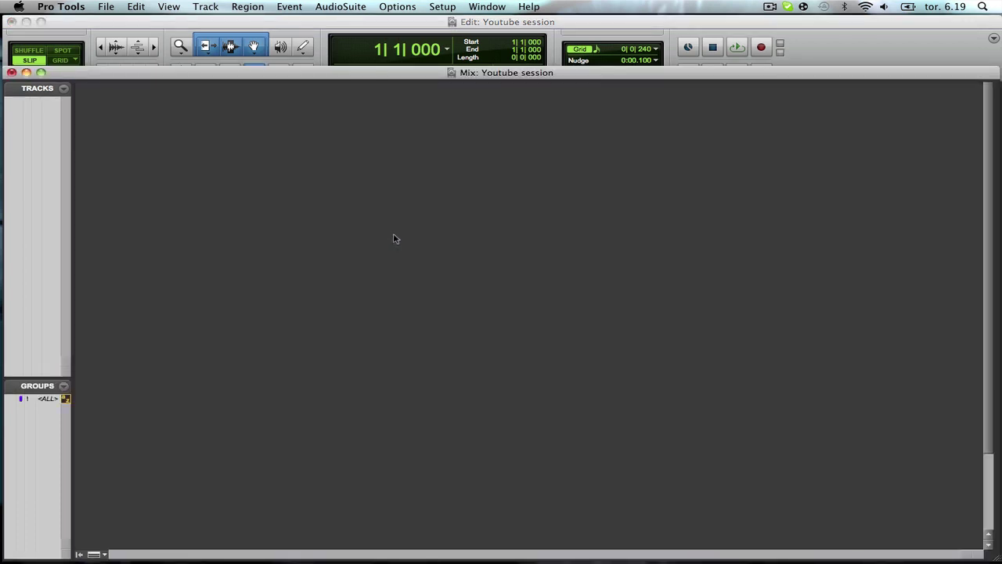
pyautogui.click(41, 72)
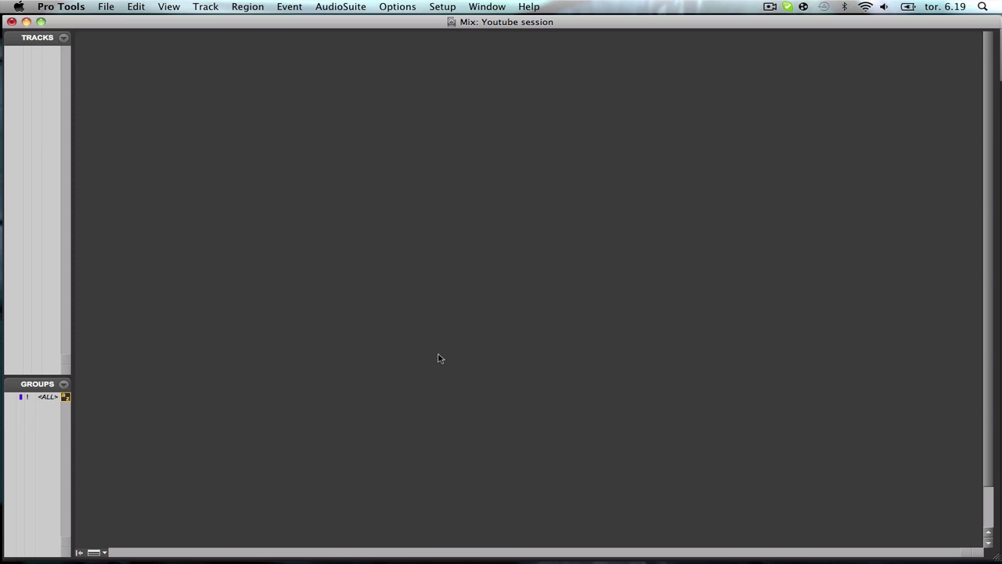
pyautogui.press('super+equal')
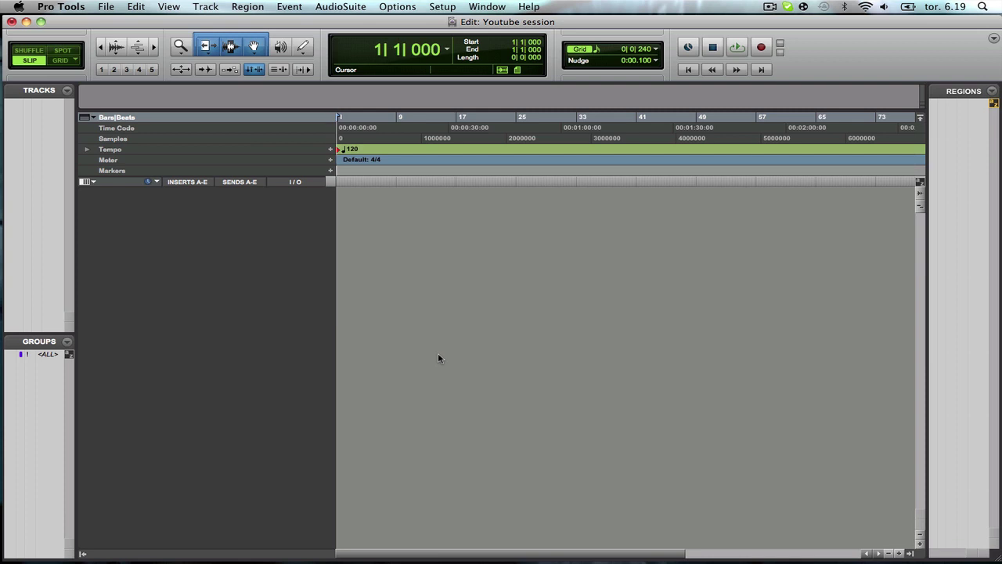
# Start a New Tracks dialog with a mono audio first row and add more rows.
pyautogui.press('super+shift+n')
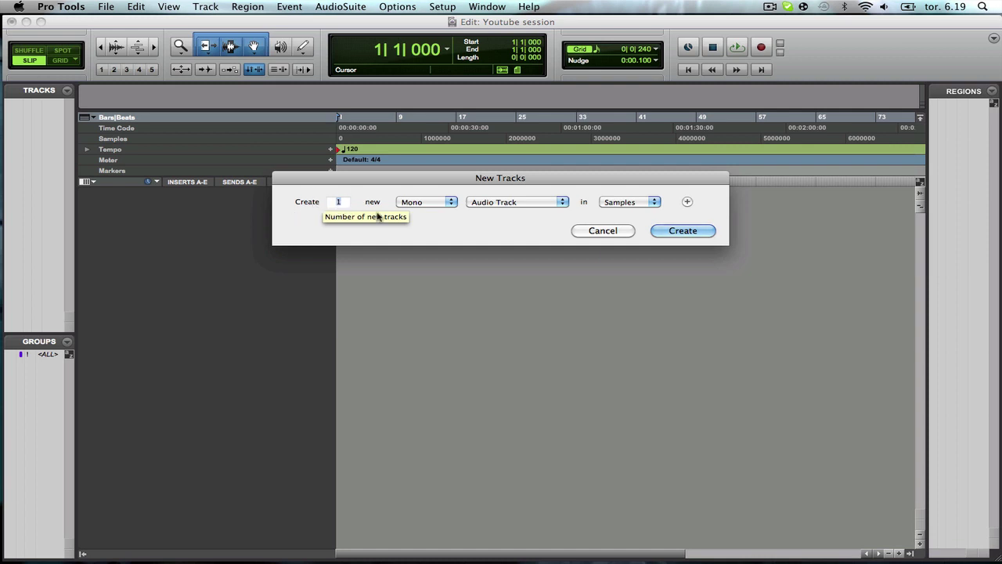
pyautogui.click(437, 203)
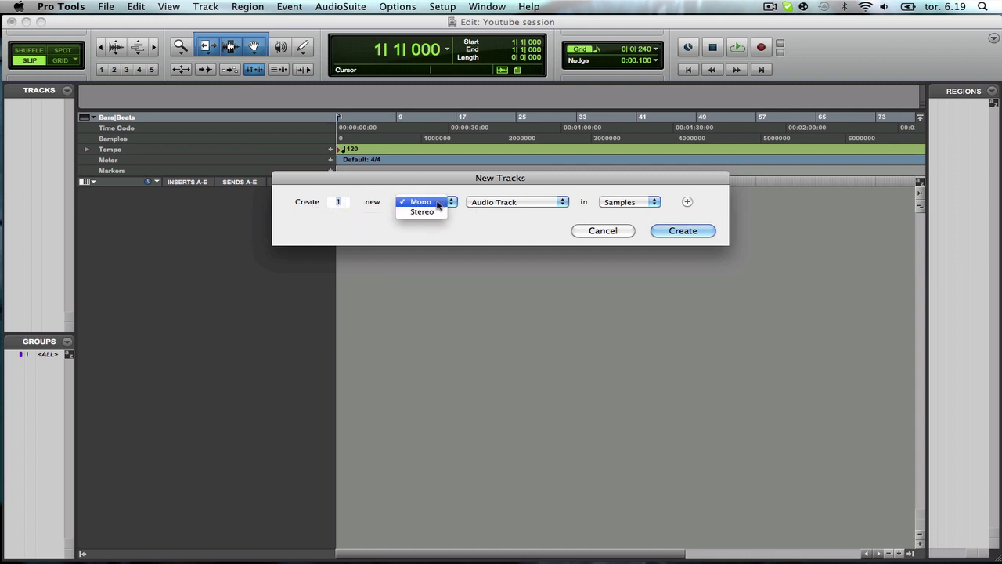
pyautogui.click(438, 203)
pyautogui.click(515, 202)
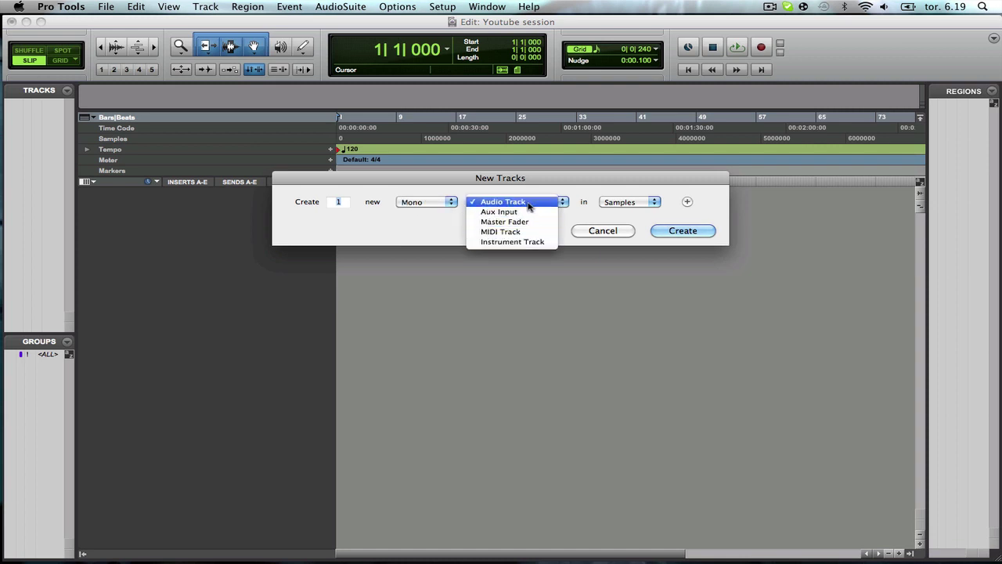
pyautogui.click(529, 205)
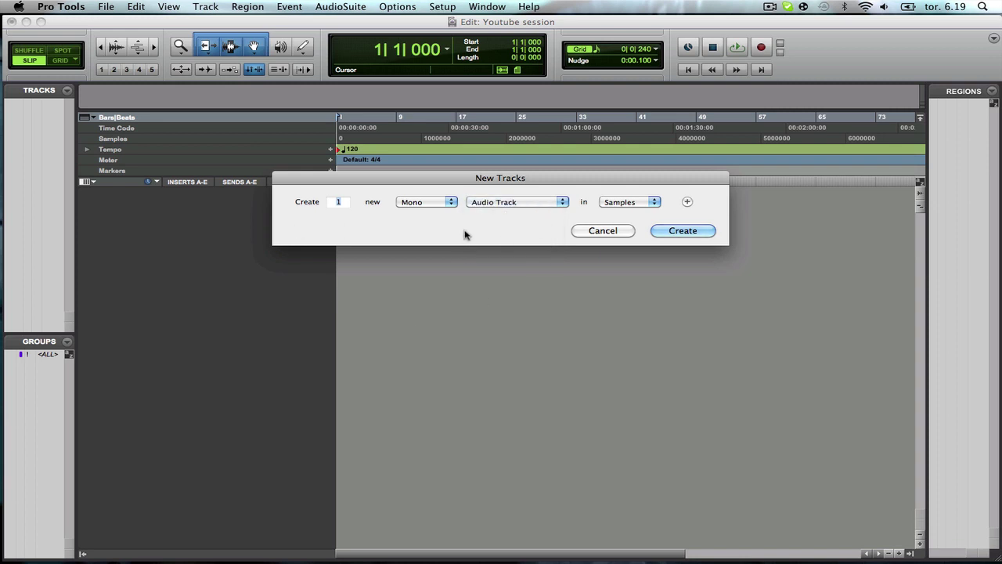
pyautogui.press('super+Down')
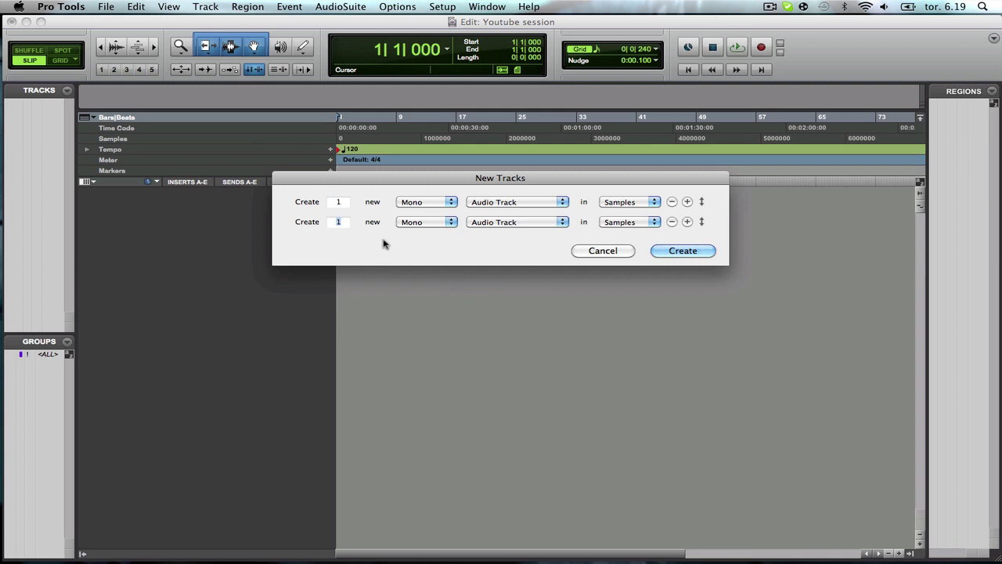
pyautogui.press('super+Down')
pyautogui.press('super+Down')
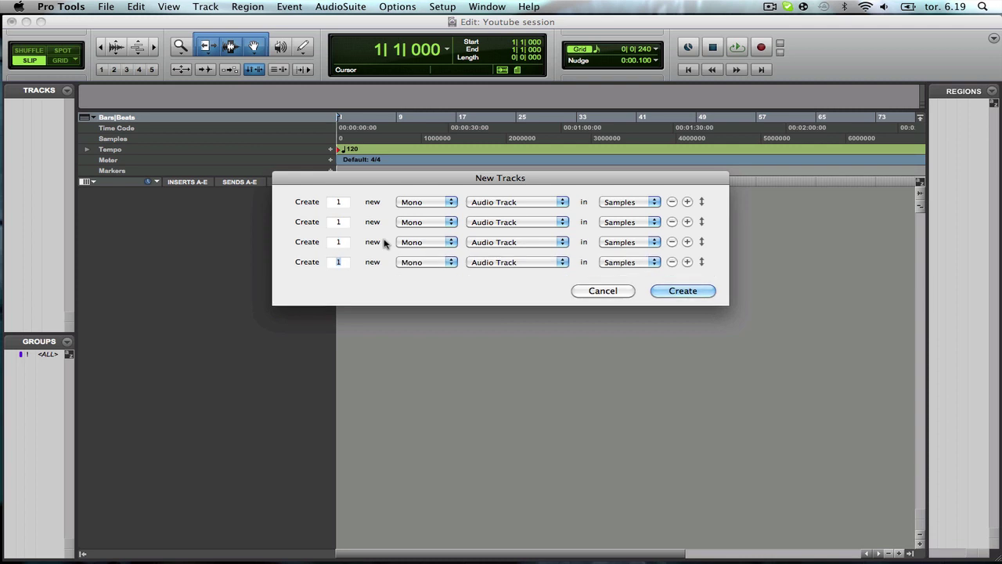
# Set row one to 8 mono audio tracks and row two to 2 stereo audio tracks.
pyautogui.click(340, 201)
pyautogui.write('0')
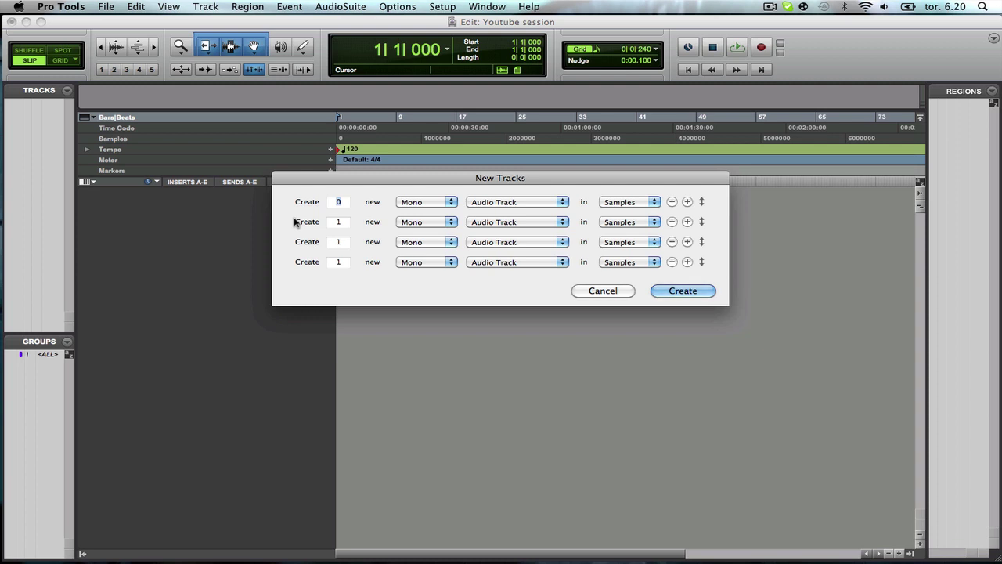
pyautogui.press('BackSpace')
pyautogui.write('8')
pyautogui.press('Tab')
pyautogui.write('2')
pyautogui.click(426, 222)
pyautogui.click(422, 233)
# Set the third row to 3 stereo instrument tracks.
pyautogui.doubleClick(336, 245)
pyautogui.write('3')
pyautogui.click(450, 244)
pyautogui.click(414, 251)
pyautogui.click(508, 243)
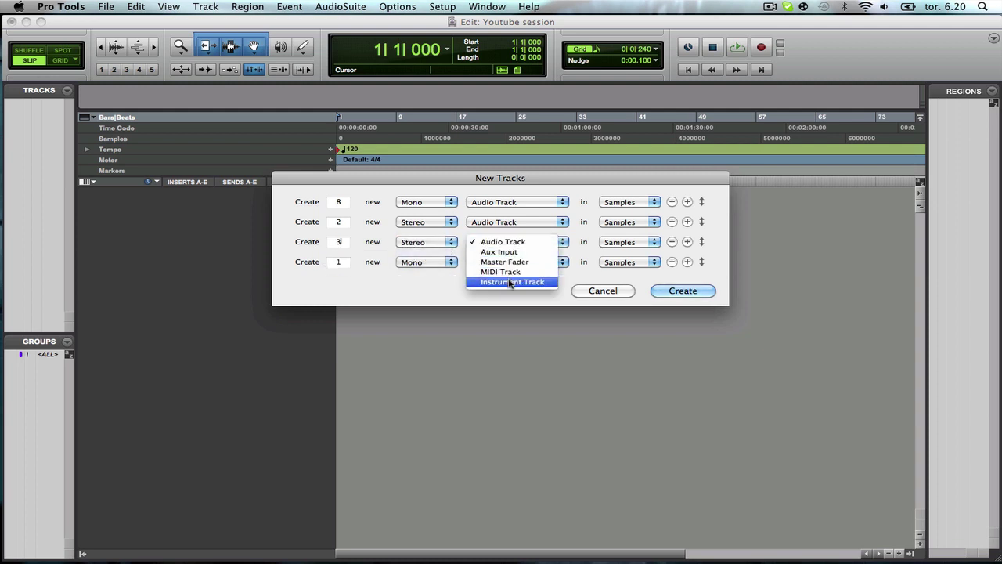
pyautogui.click(510, 282)
# Make the fourth row a mono master fader and create all the tracks.
pyautogui.click(426, 264)
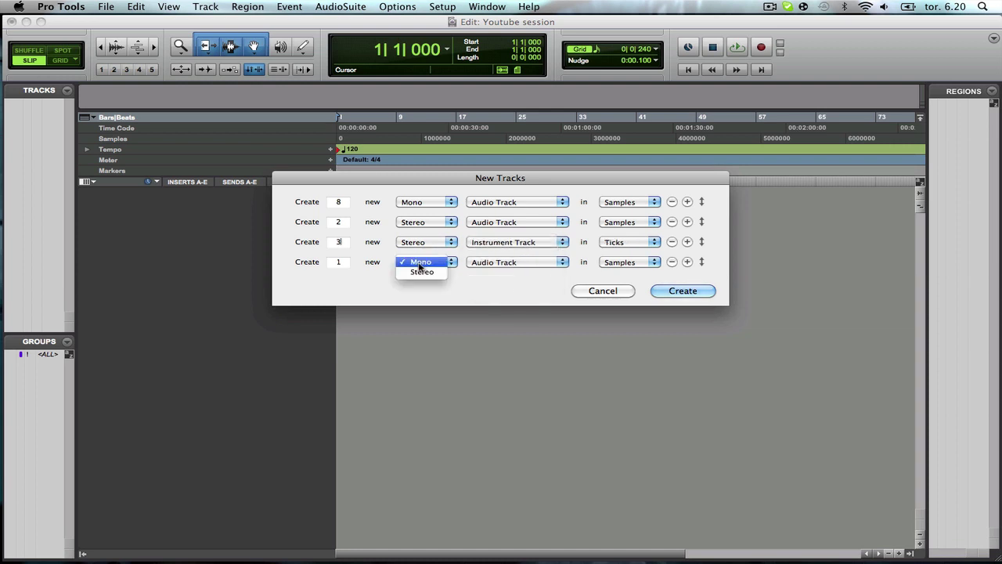
pyautogui.click(336, 269)
pyautogui.click(530, 264)
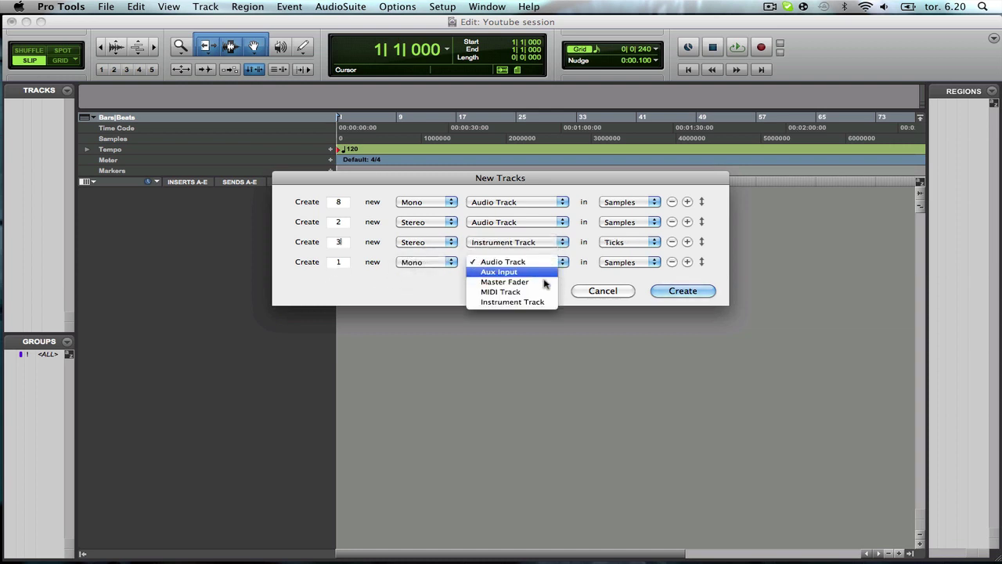
pyautogui.click(548, 291)
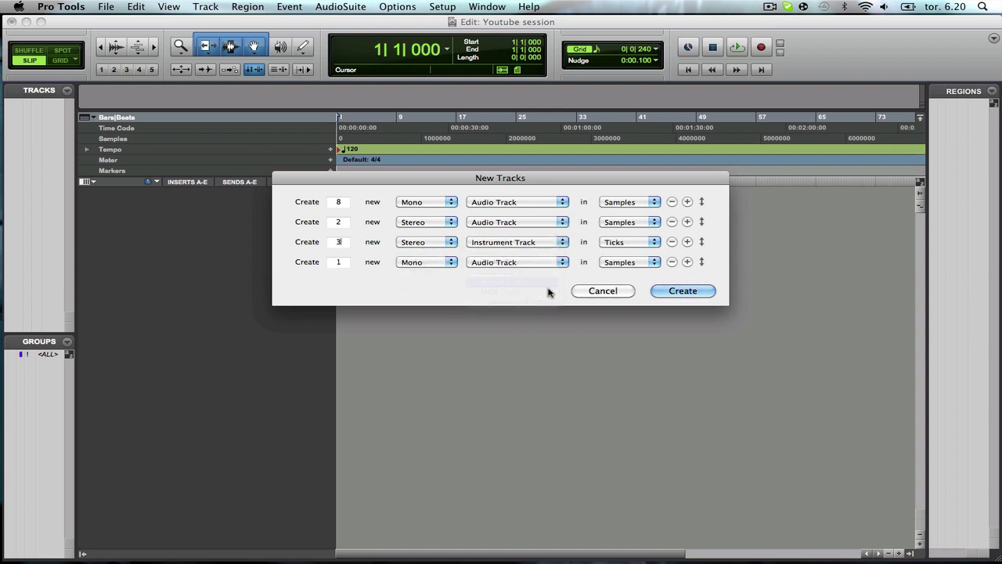
pyautogui.click(700, 290)
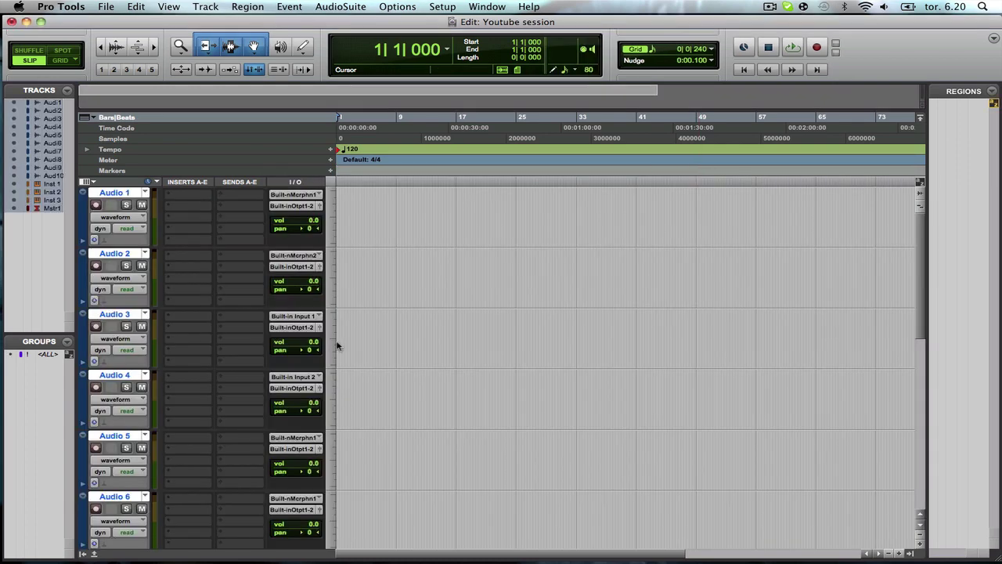
pyautogui.scroll(-10, 470, 372)
pyautogui.scroll(6, 484, 377)
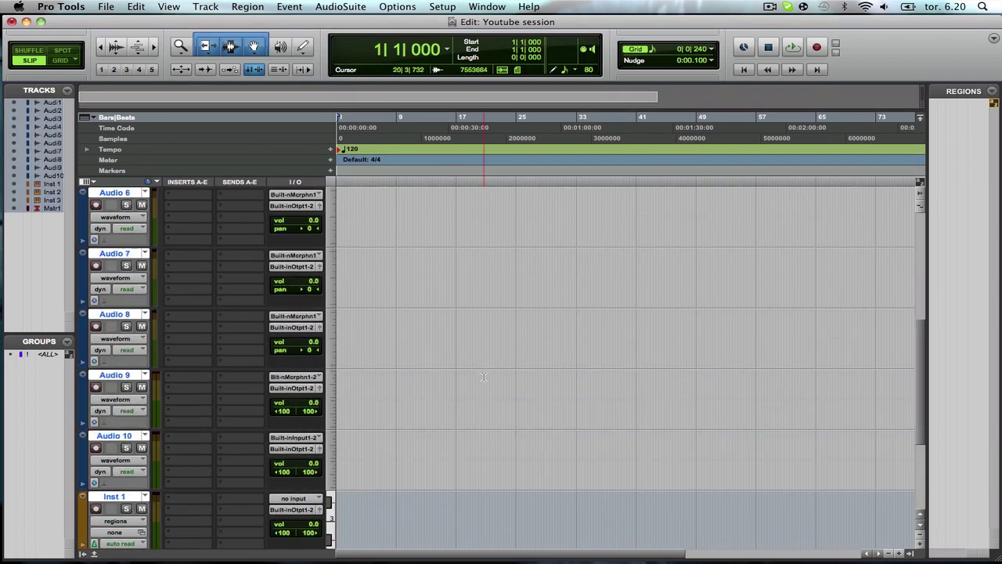
pyautogui.scroll(-6, 484, 377)
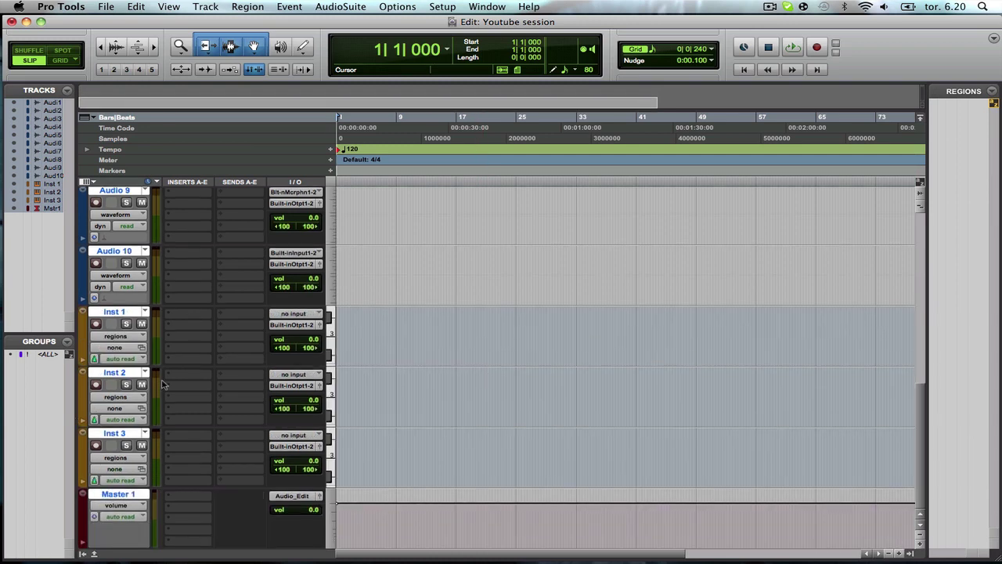
pyautogui.scroll(7, 499, 346)
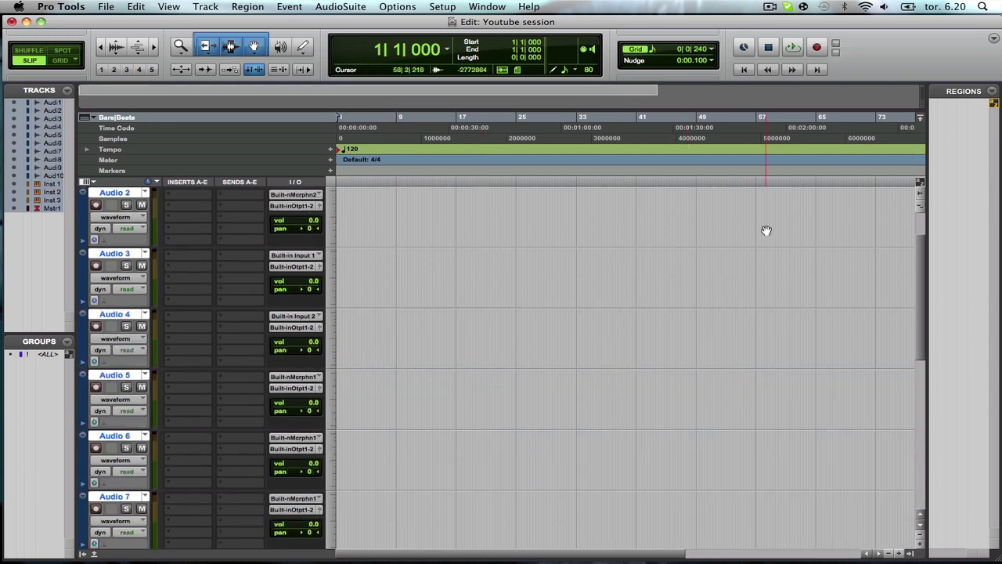
pyautogui.scroll(1, 630, 333)
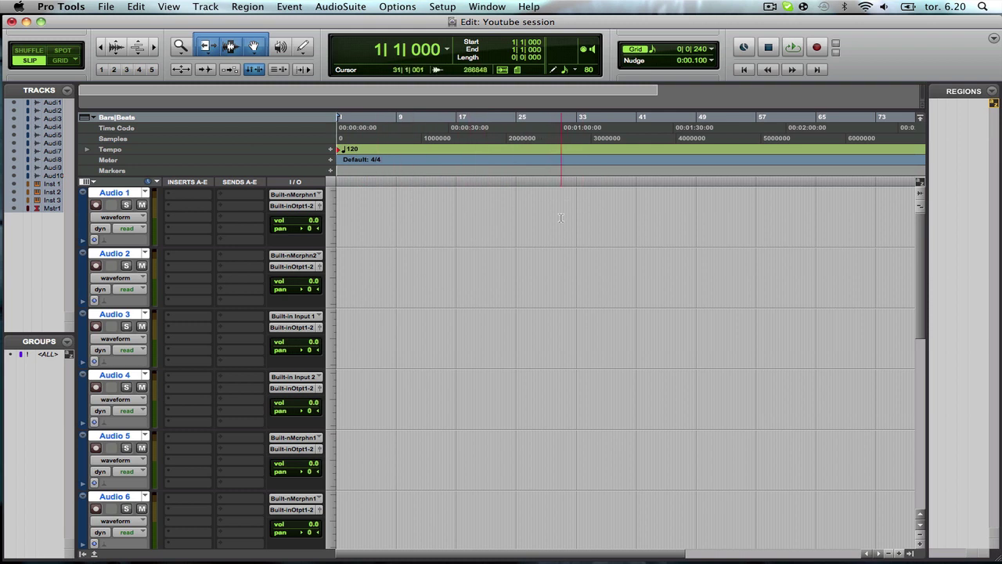
pyautogui.scroll(-10, 548, 274)
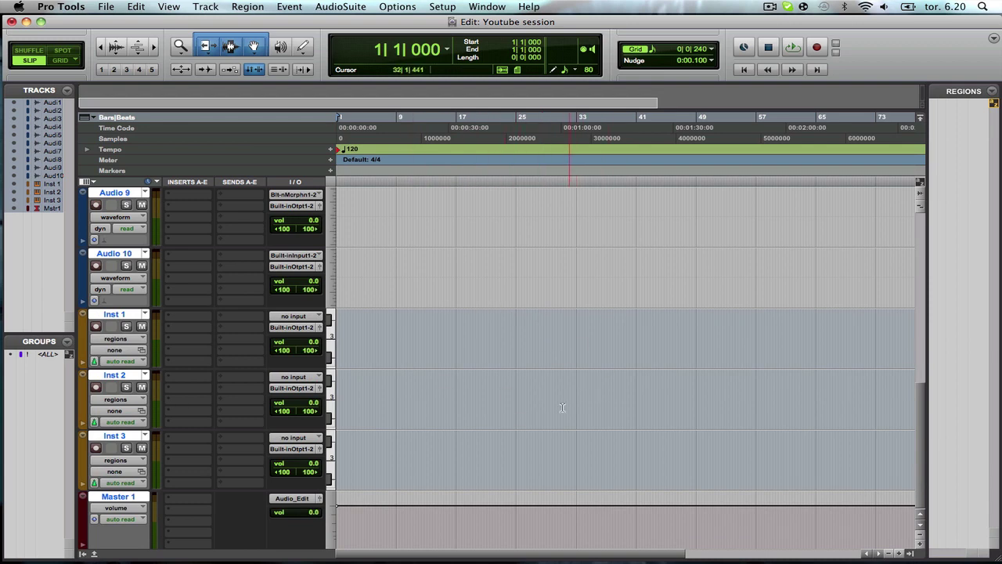
# In the Mix window, check the master track's output and leave it on Audio_Edit.
pyautogui.press('super+equal')
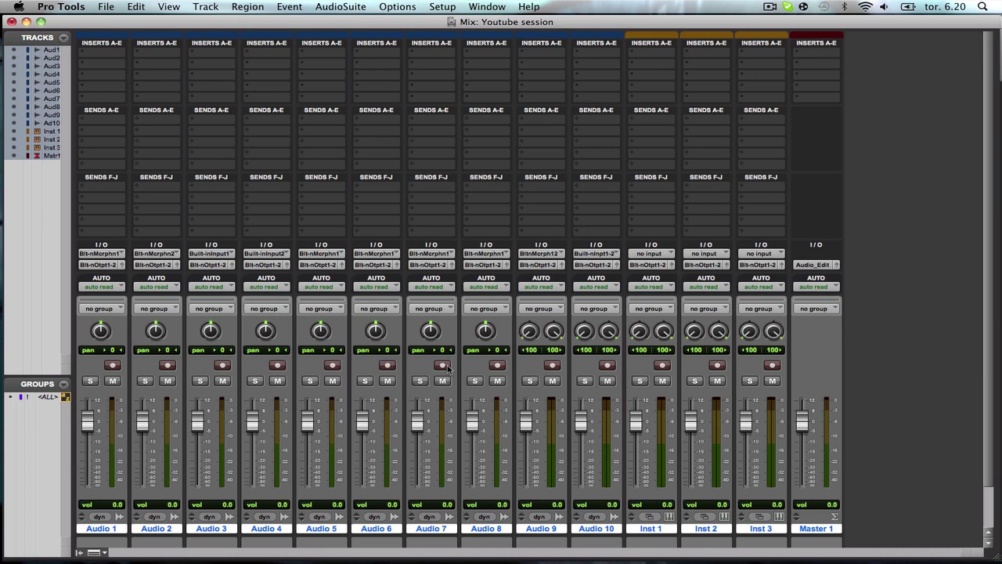
pyautogui.click(832, 268)
pyautogui.moveTo(830, 265)
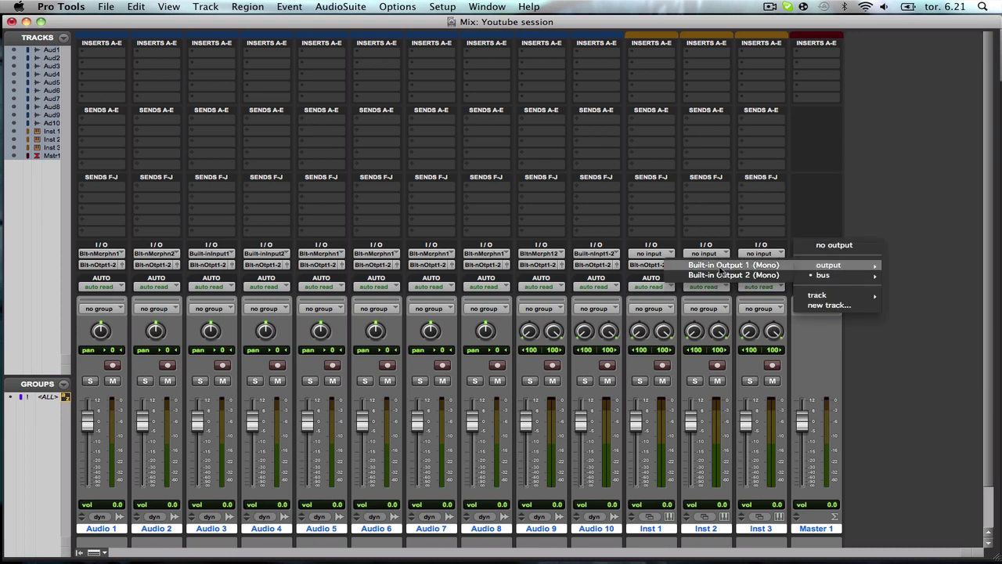
pyautogui.click(801, 360)
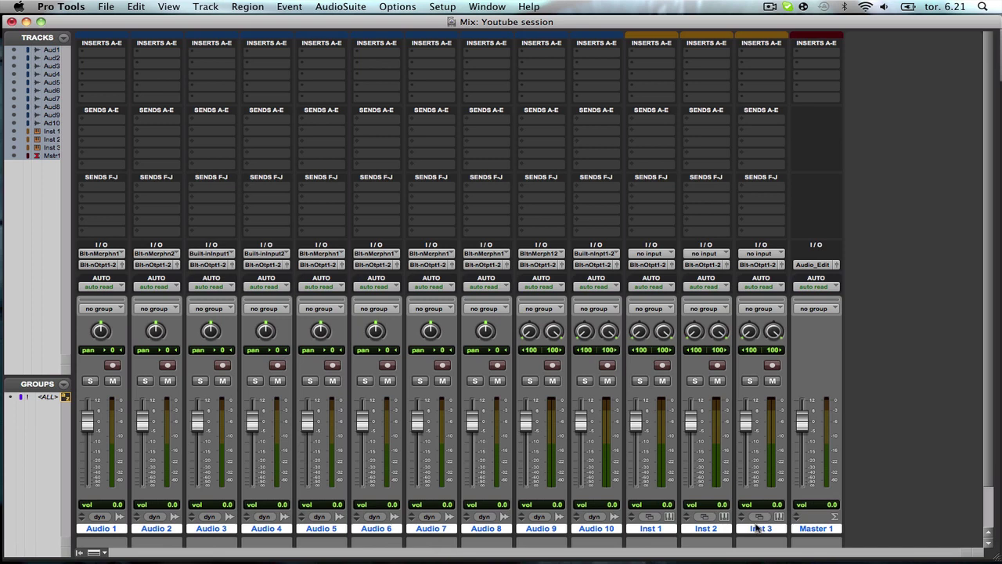
# Select the Master 1 track and delete it.
pyautogui.click(758, 529)
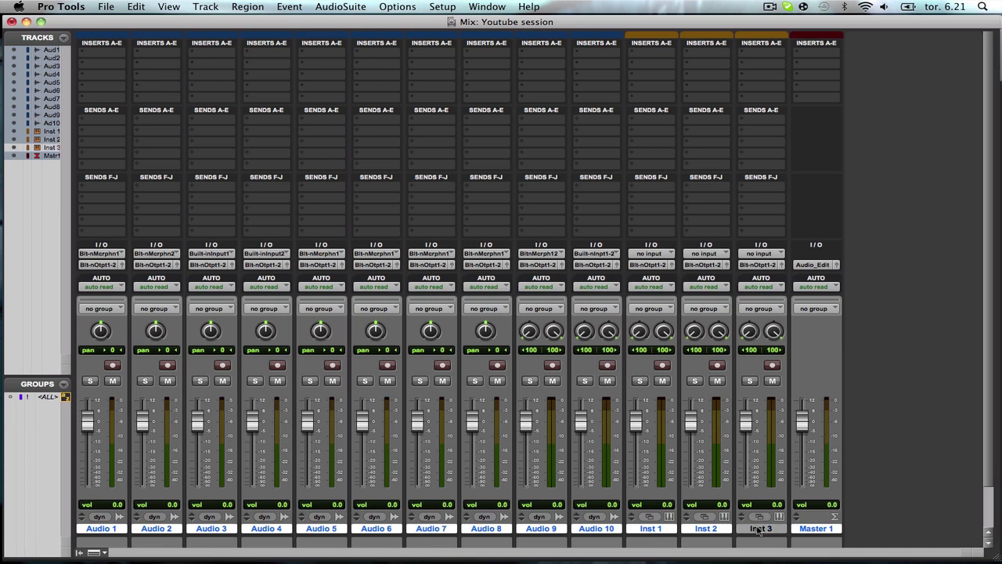
pyautogui.click(821, 531)
pyautogui.rightClick(823, 532)
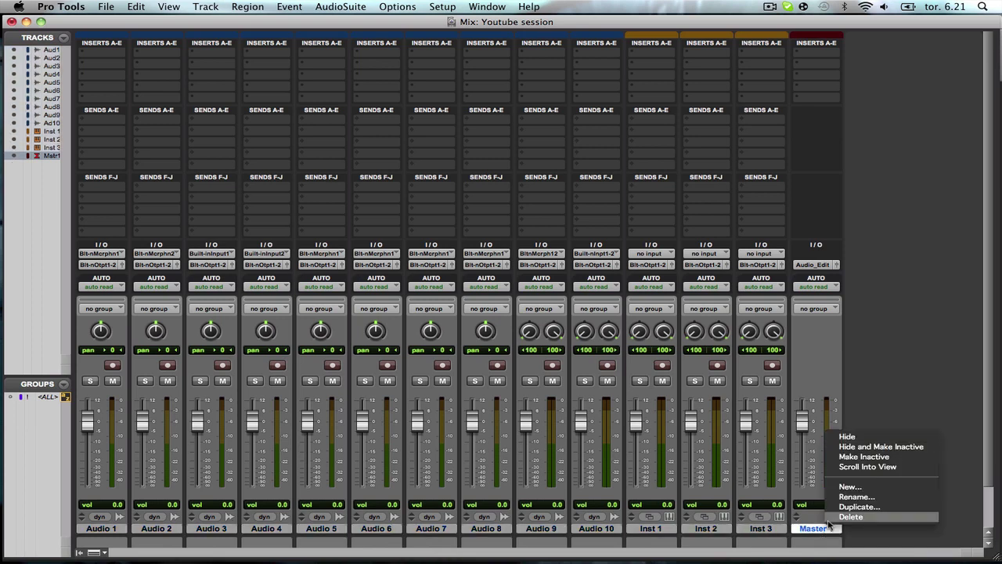
pyautogui.click(836, 520)
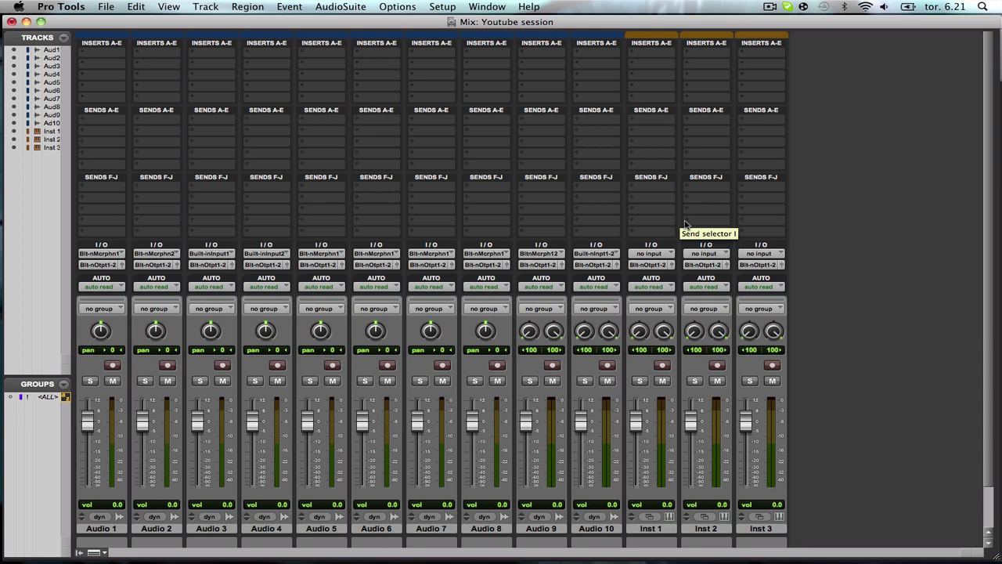
# Back in the Edit window, record-arm Audio 1, leaving its input source unchanged.
pyautogui.press('super+equal')
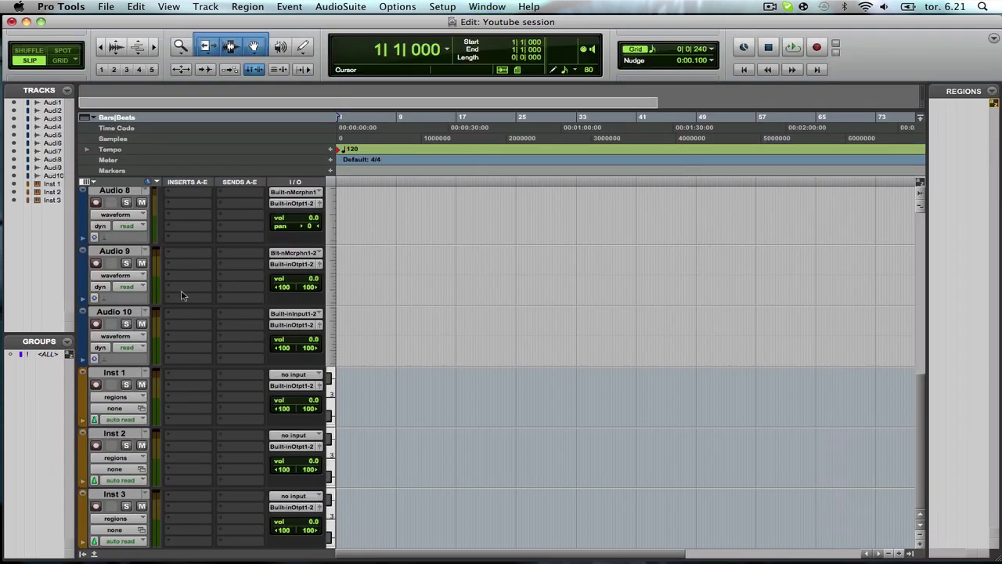
pyautogui.scroll(-5, 245, 286)
pyautogui.scroll(5, 245, 285)
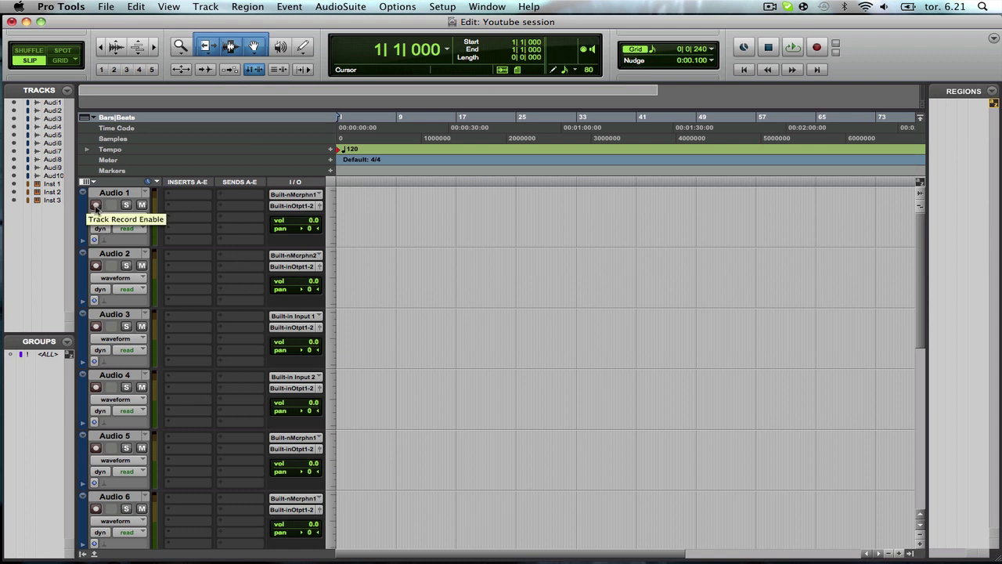
pyautogui.click(95, 206)
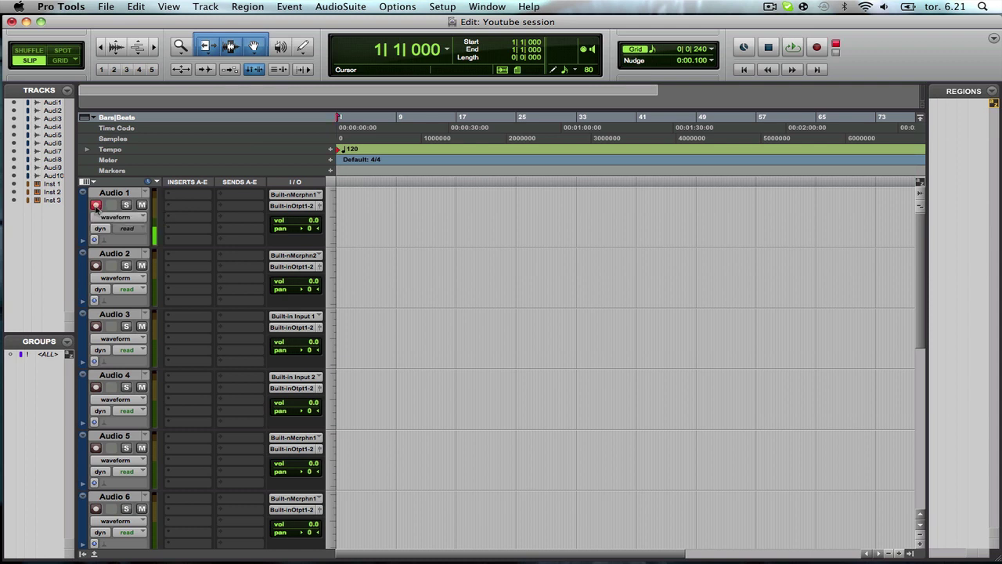
pyautogui.click(319, 196)
pyautogui.moveTo(344, 195)
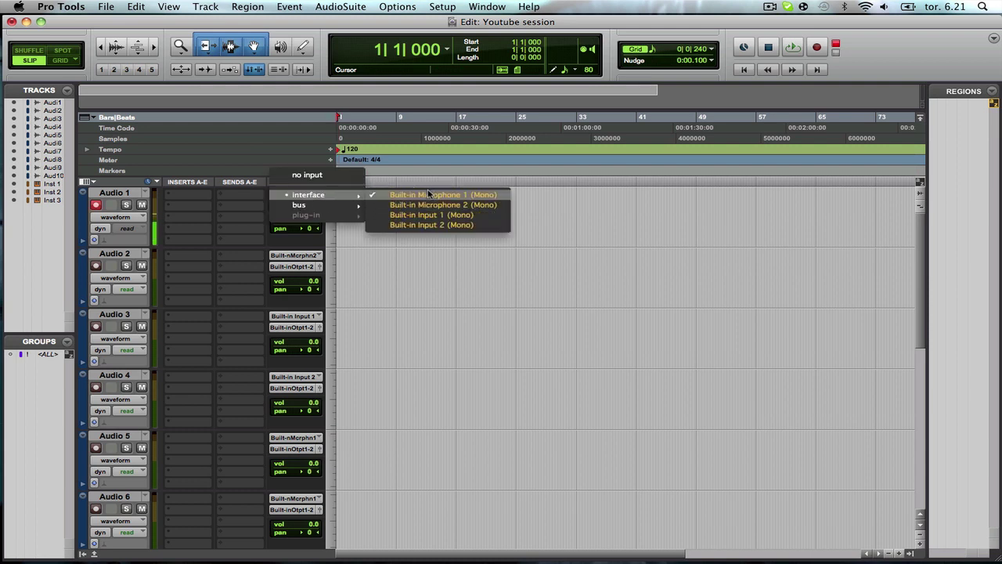
pyautogui.click(203, 233)
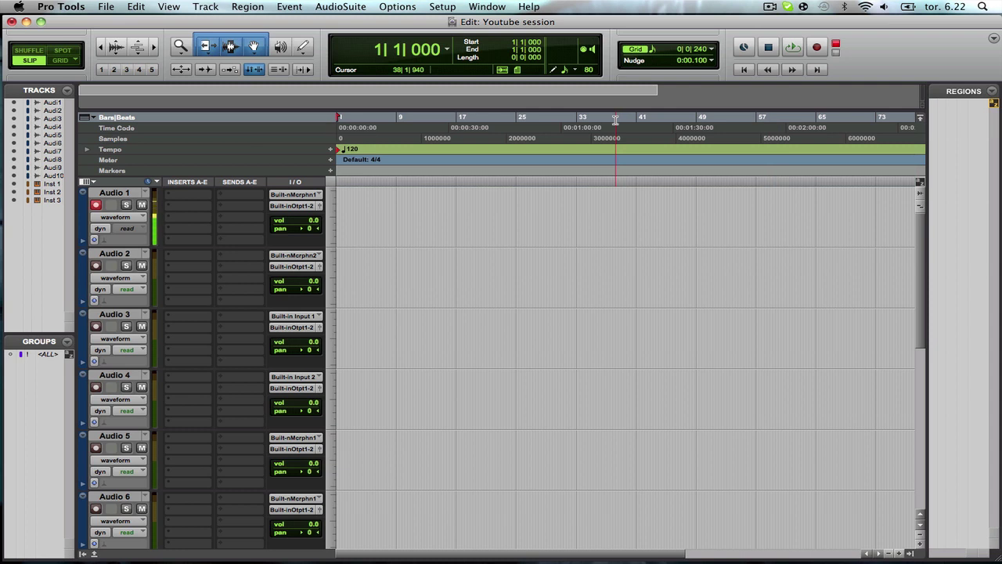
# Record a short take onto Audio 1 from the session start.
pyautogui.press('F12')
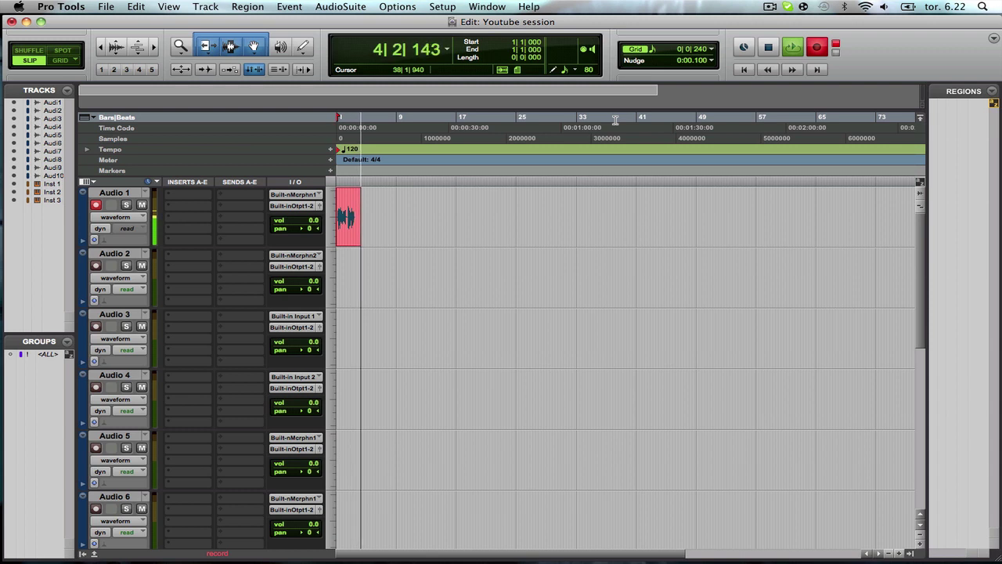
pyautogui.press('space')
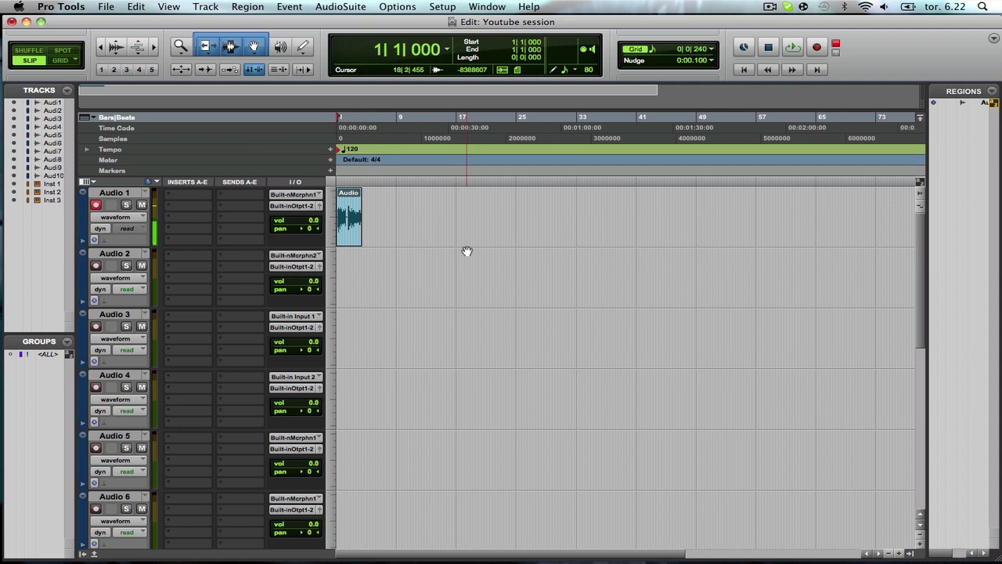
# Play back the first take, then record another take on Audio 1.
pyautogui.press('space')
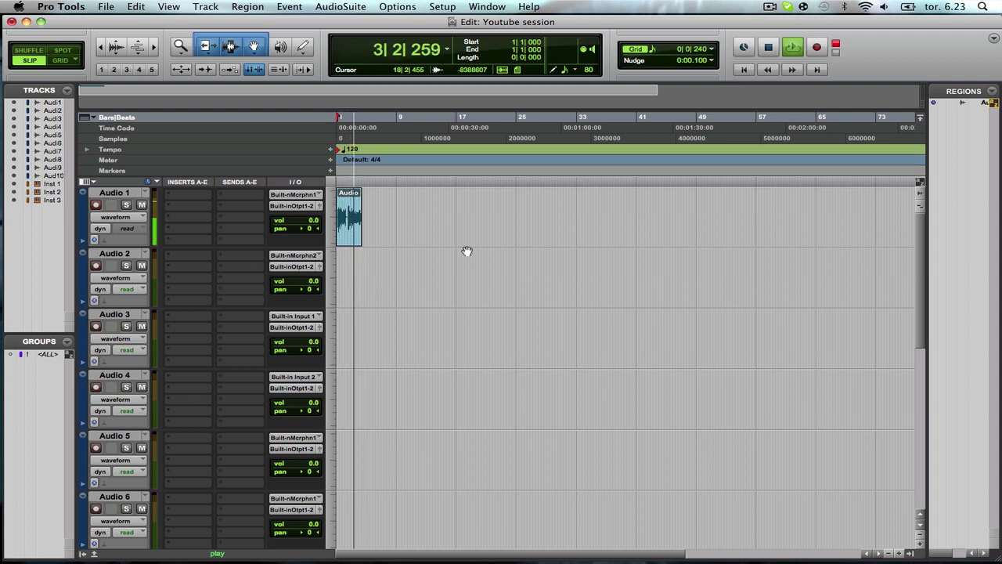
pyautogui.press('space')
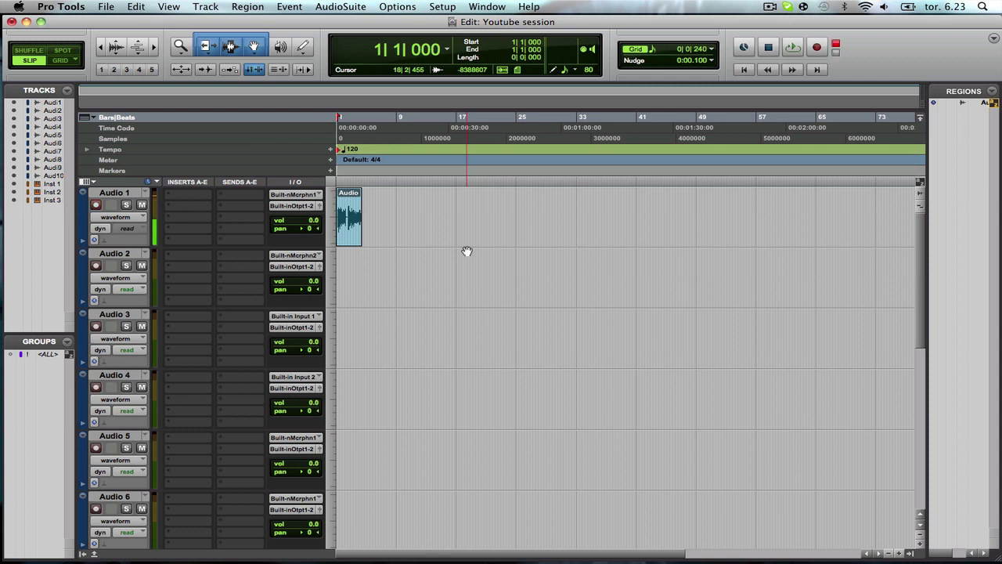
pyautogui.press('super+space')
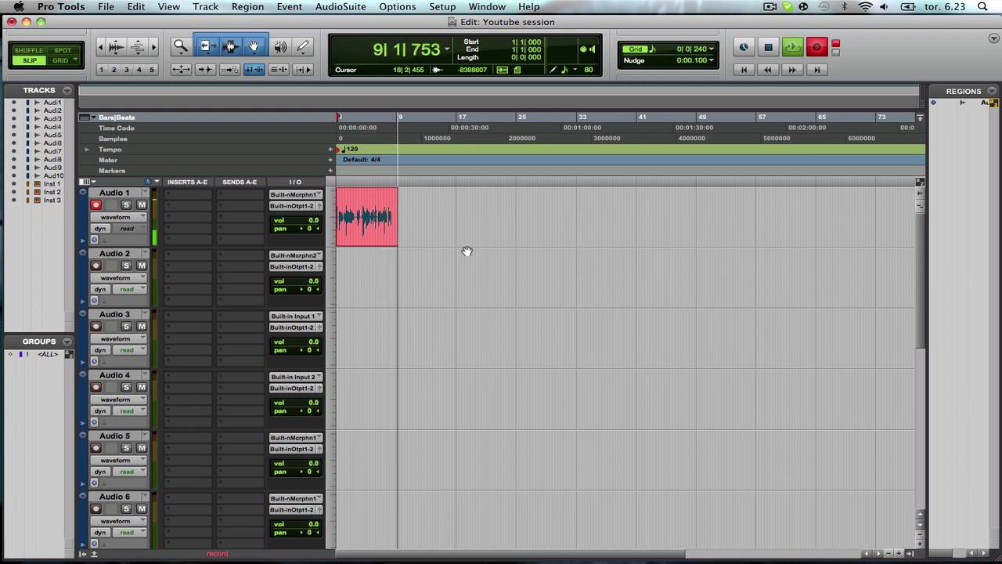
pyautogui.press('space')
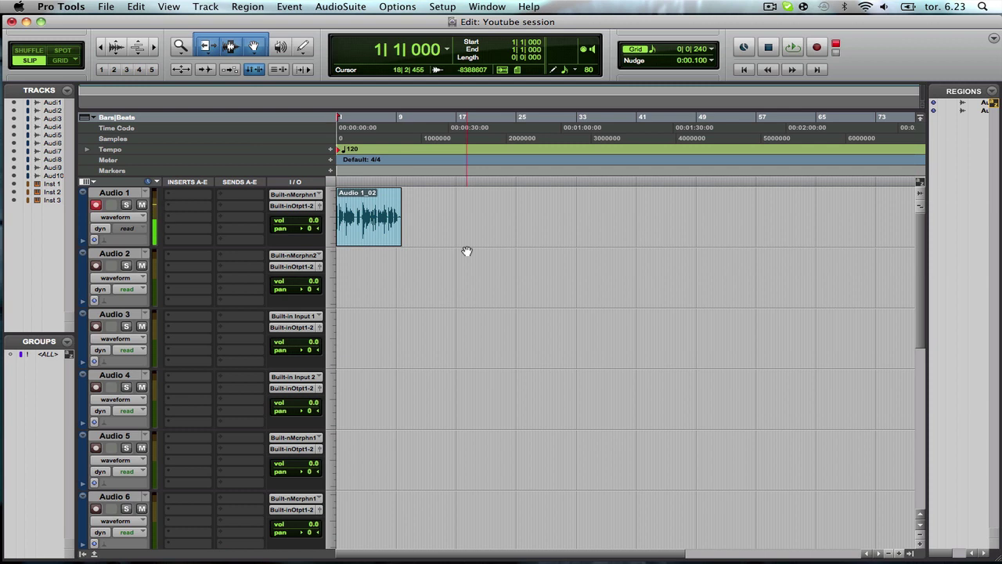
# Record one more test take on Audio 1 and undo it.
pyautogui.press('super+space')
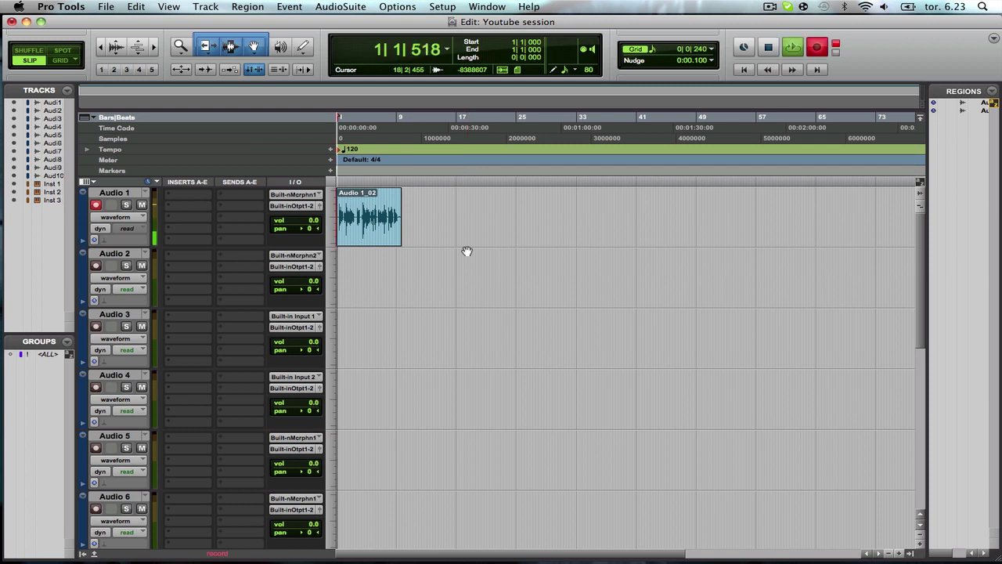
pyautogui.press('space')
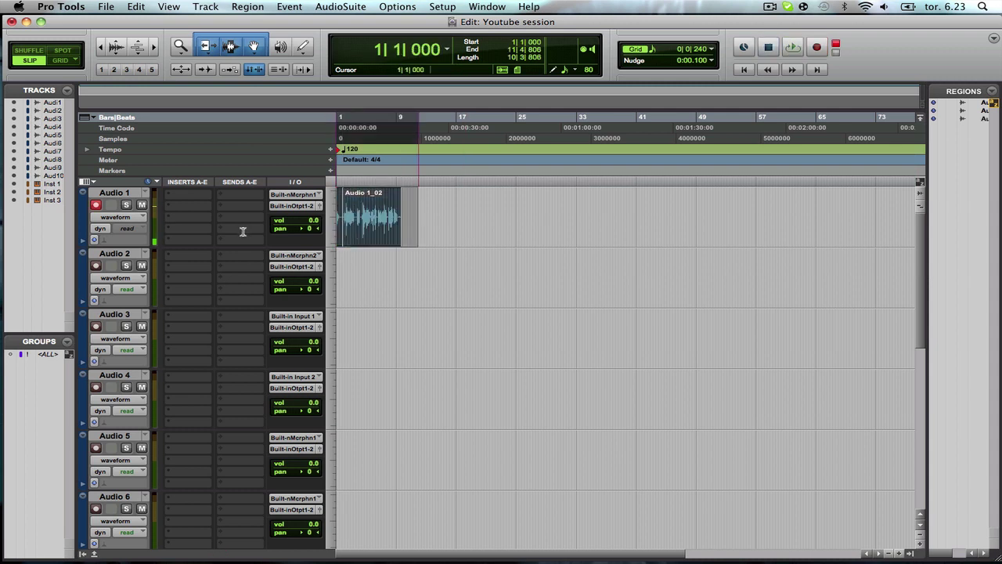
pyautogui.press('super+z')
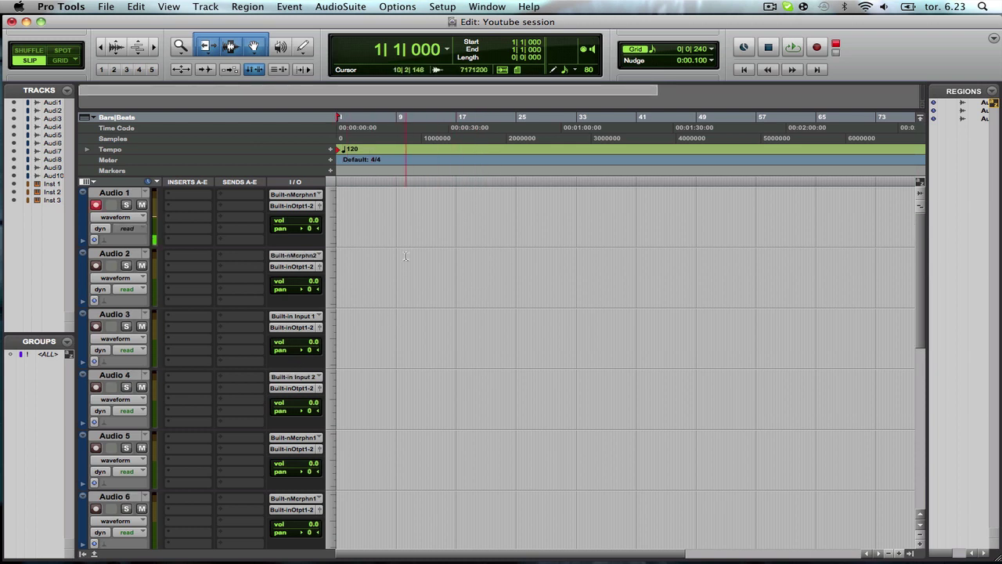
# In the Mix window, set Audio 1's fader to +0.7 dB.
pyautogui.press('super+equal')
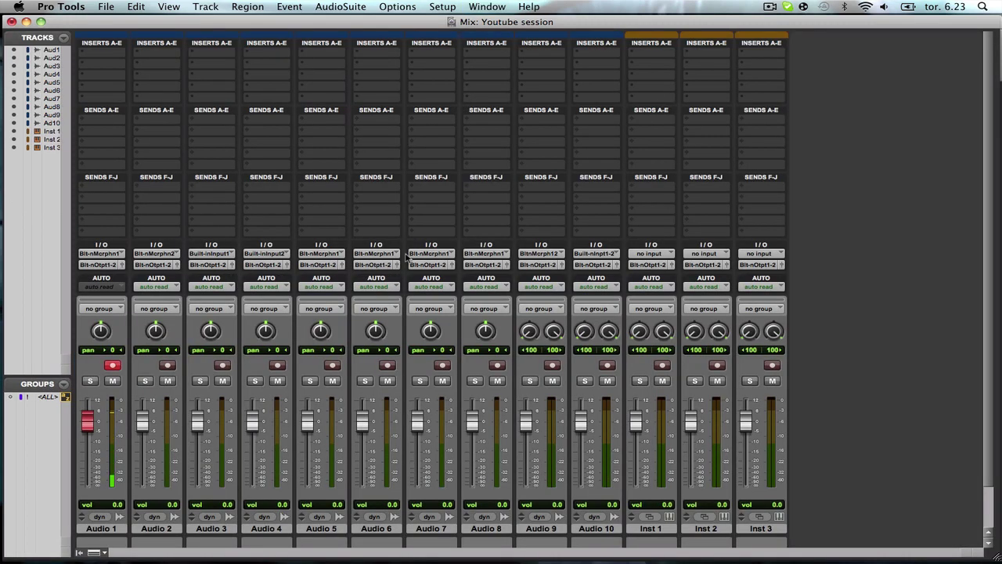
pyautogui.moveTo(87, 421); pyautogui.dragTo(104, 492)
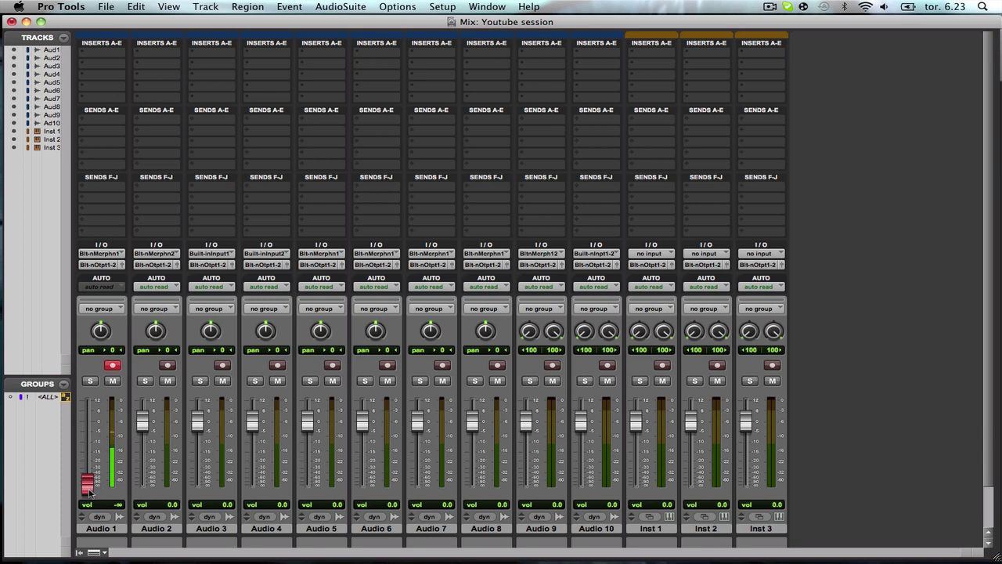
pyautogui.moveTo(89, 491); pyautogui.dragTo(98, 420)
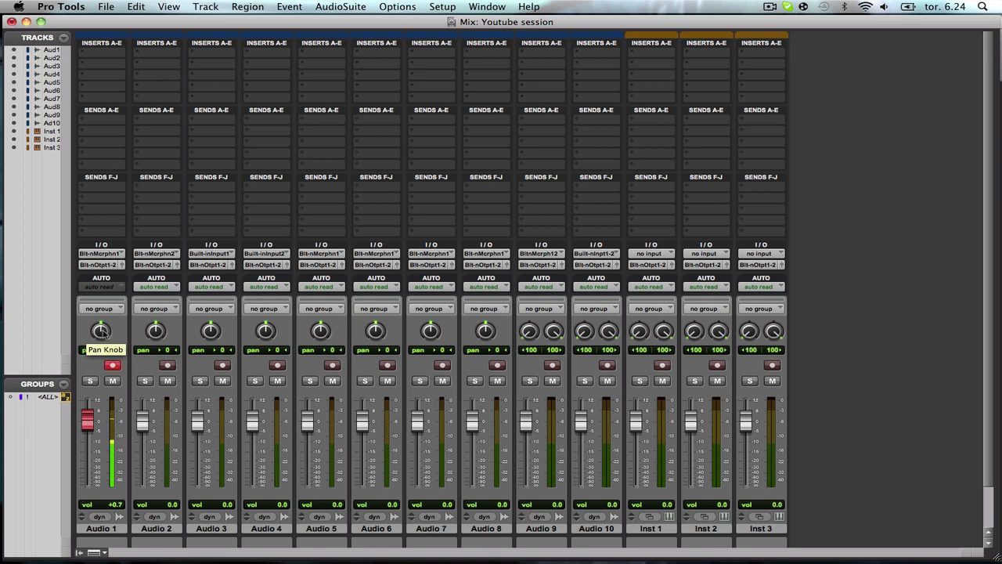
# Try panning Audio 1, then bring its pan back to centre.
pyautogui.moveTo(103, 332); pyautogui.dragTo(100, 368)
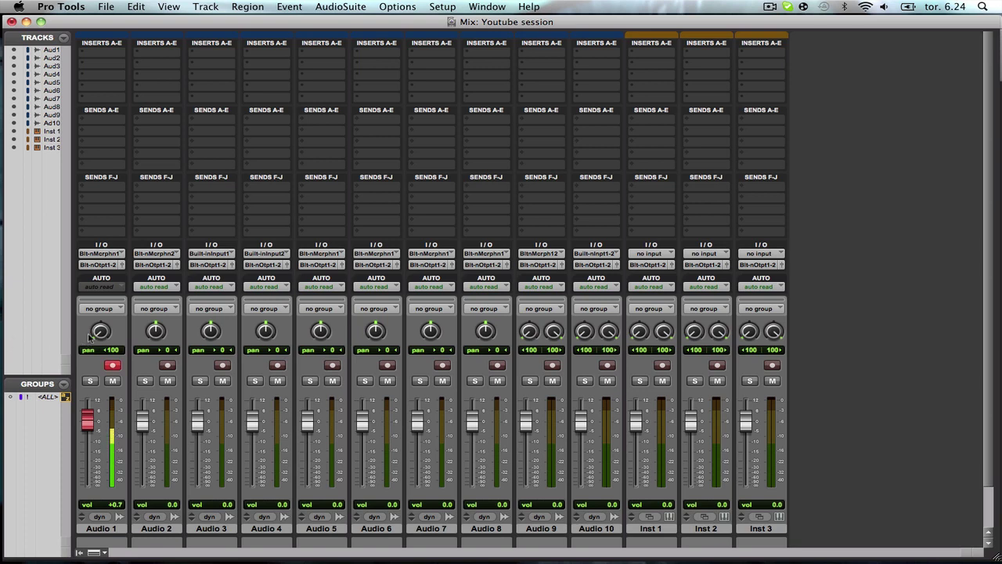
pyautogui.press('super+z')
pyautogui.moveTo(108, 375)
pyautogui.mouseDown()
pyautogui.moveTo(122, 419)
pyautogui.moveTo(112, 381)
pyautogui.mouseUp()
# Disarm Audio 1 in the Edit window and place the Transport window over the tracks.
pyautogui.press('super+equal')
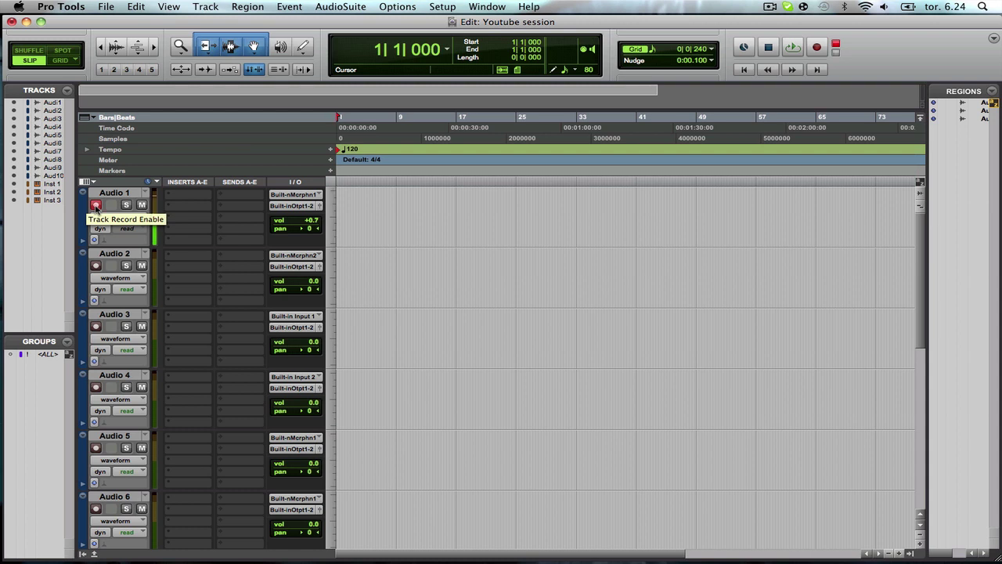
pyautogui.click(95, 205)
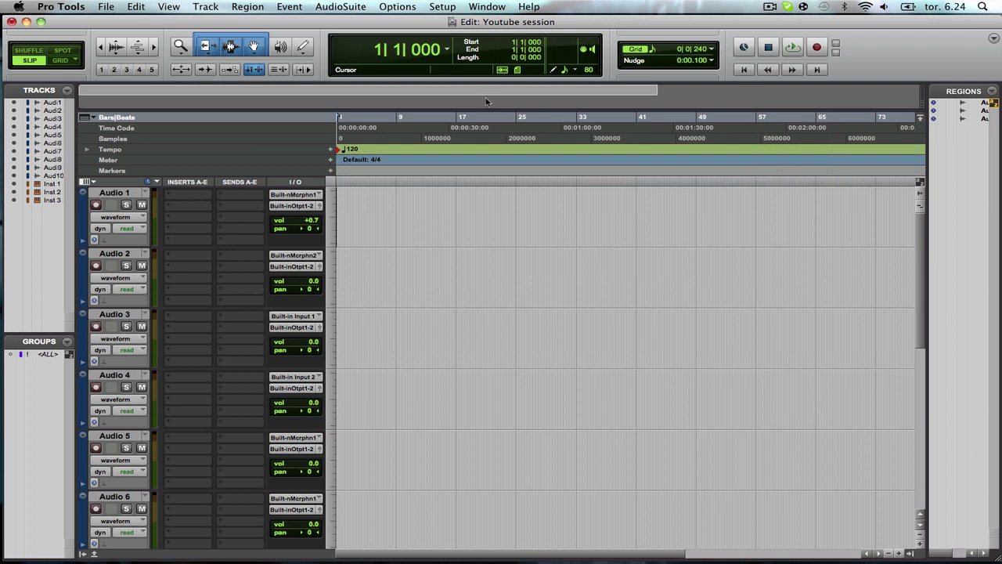
pyautogui.click(476, 8)
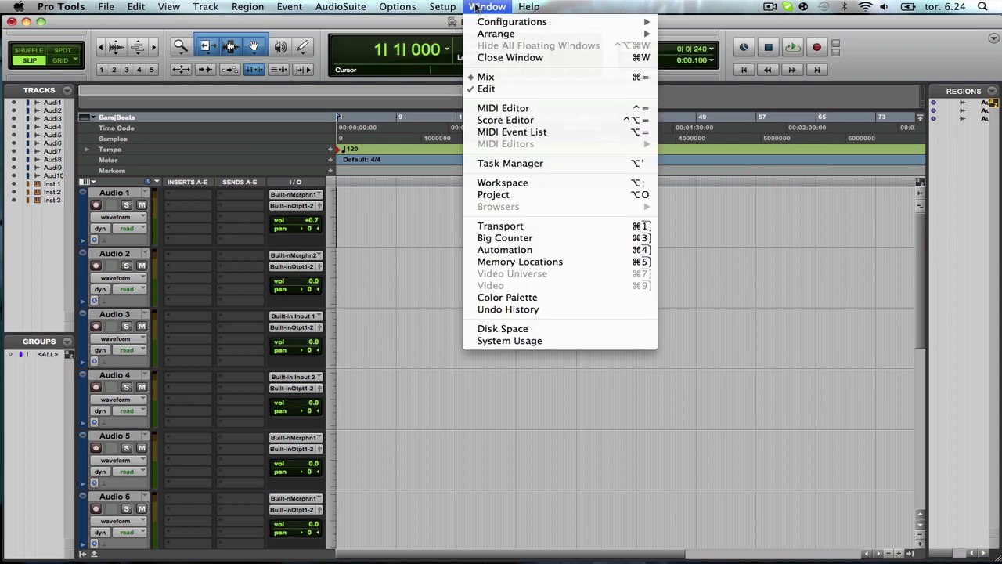
pyautogui.click(521, 229)
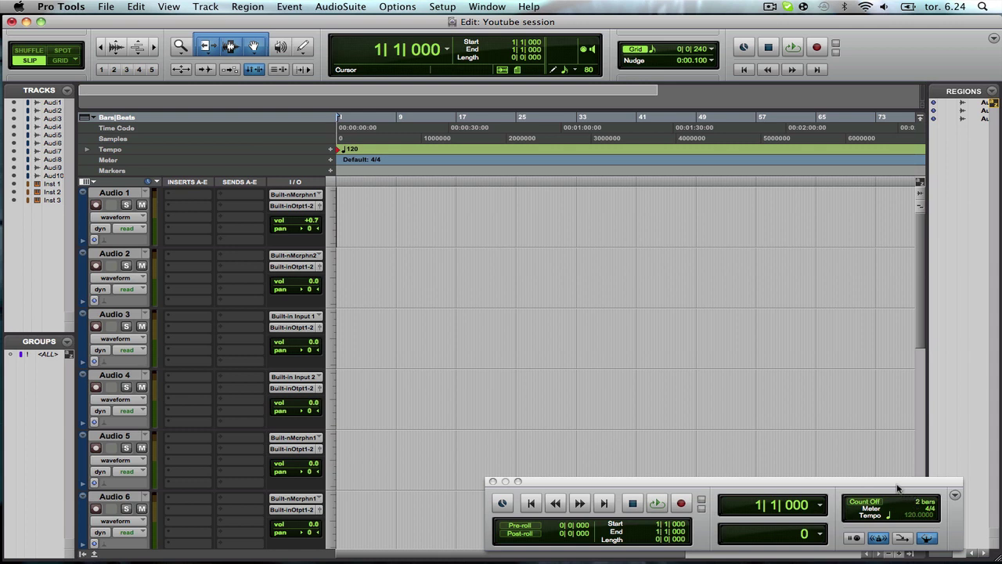
pyautogui.moveTo(897, 486); pyautogui.dragTo(738, 334)
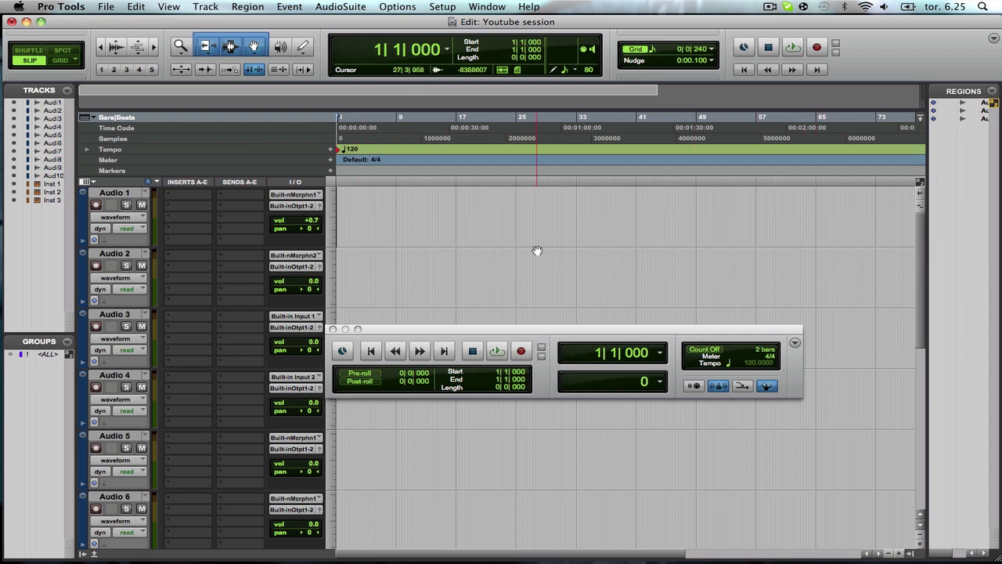
# Switch to the Mix window and browse the Instrument plug-ins for Audio 1's first insert.
pyautogui.press('super+equal')
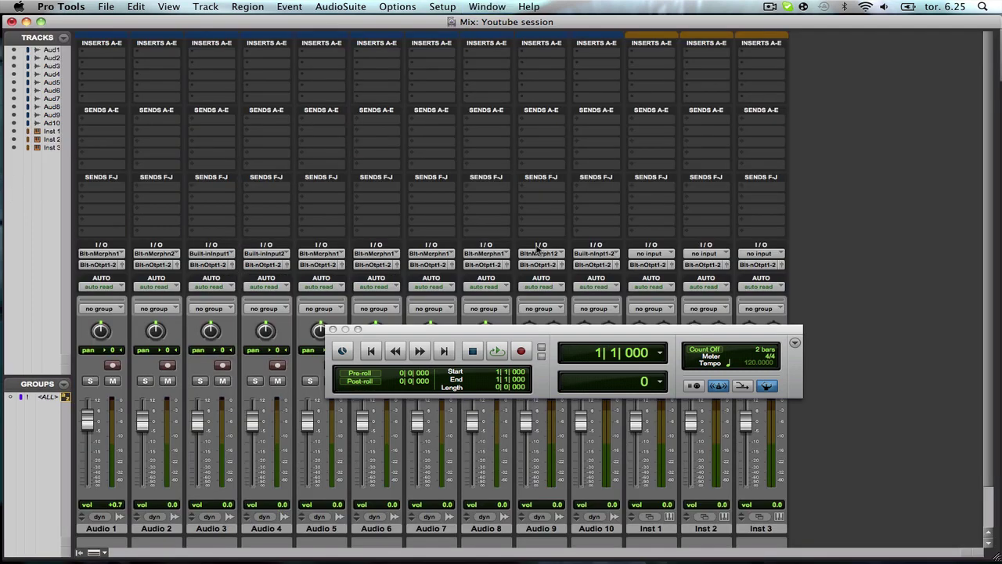
pyautogui.click(106, 55)
pyautogui.moveTo(125, 79)
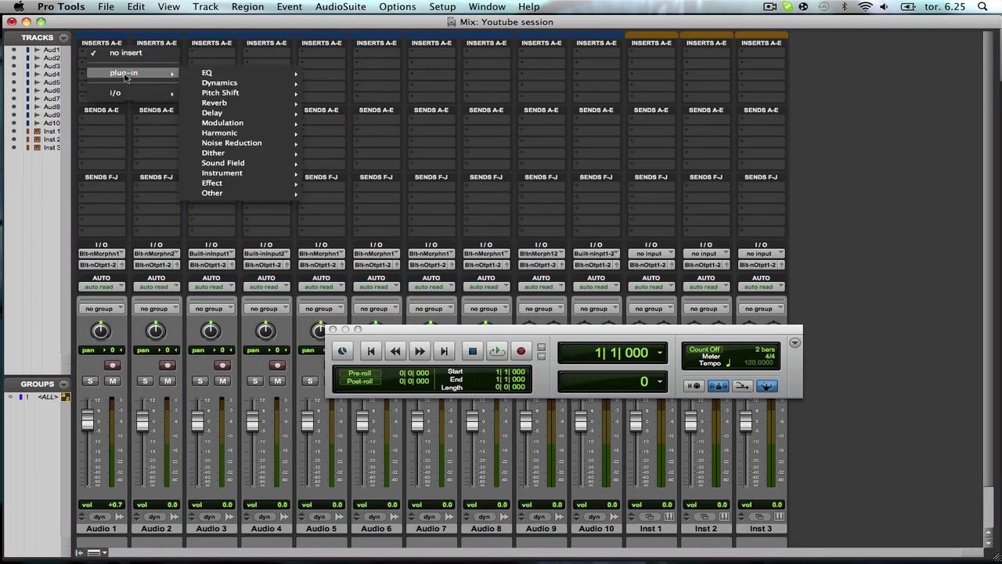
pyautogui.click(101, 51)
pyautogui.click(94, 55)
pyautogui.moveTo(129, 73)
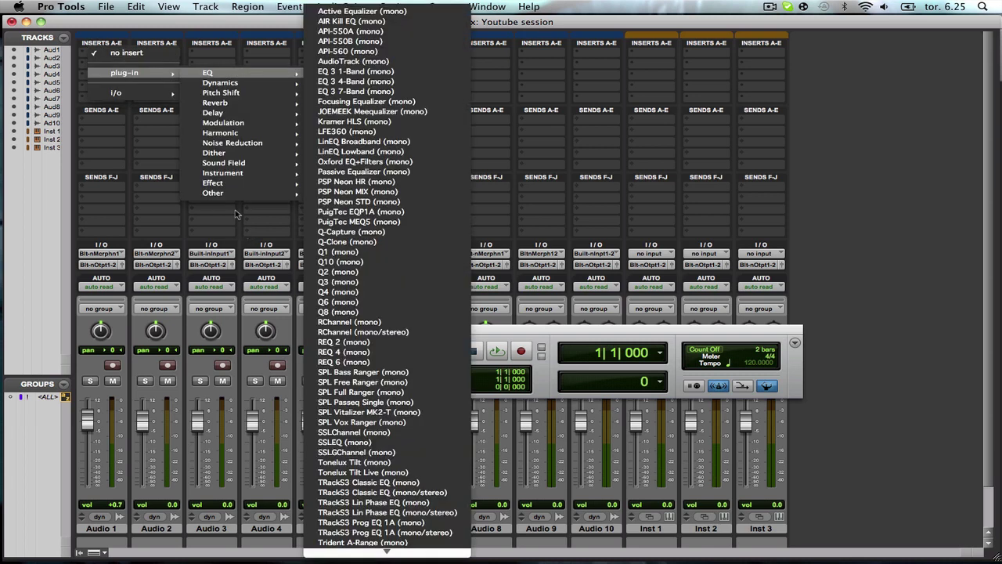
pyautogui.moveTo(235, 193)
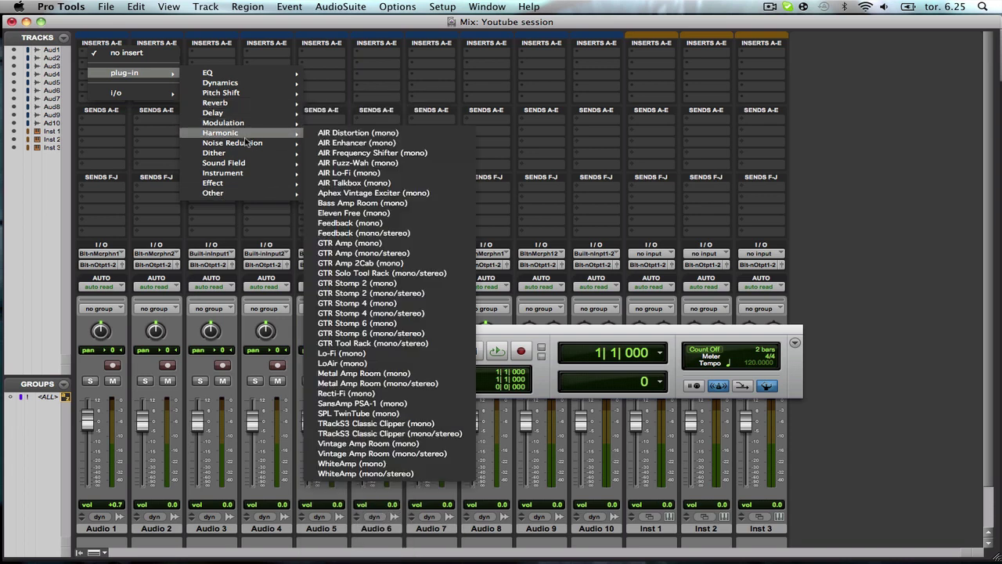
pyautogui.moveTo(245, 174)
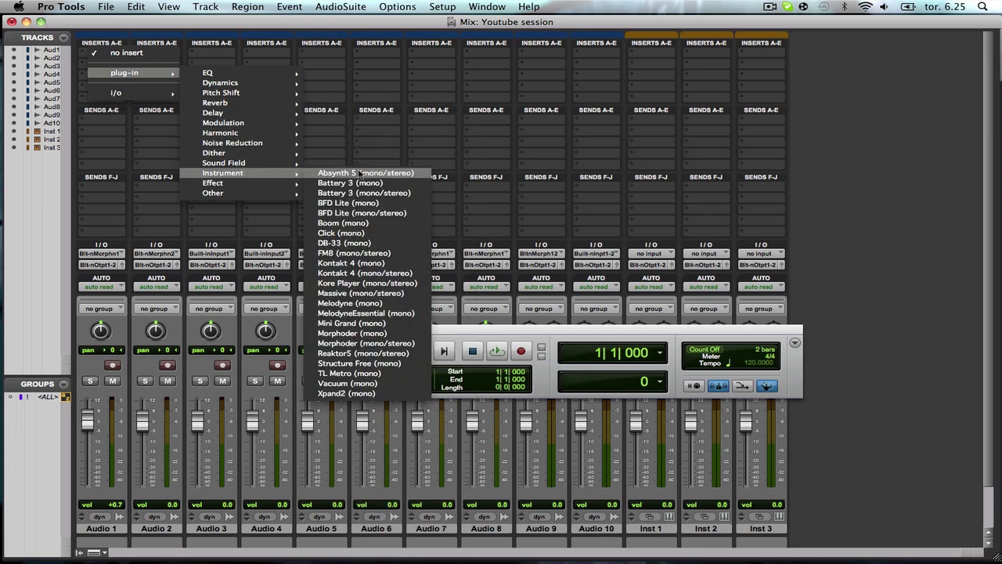
# Insert the mono Click plug-in on Audio 1, auditioning it with unaccented clicks at -6.9 dB.
pyautogui.click(366, 233)
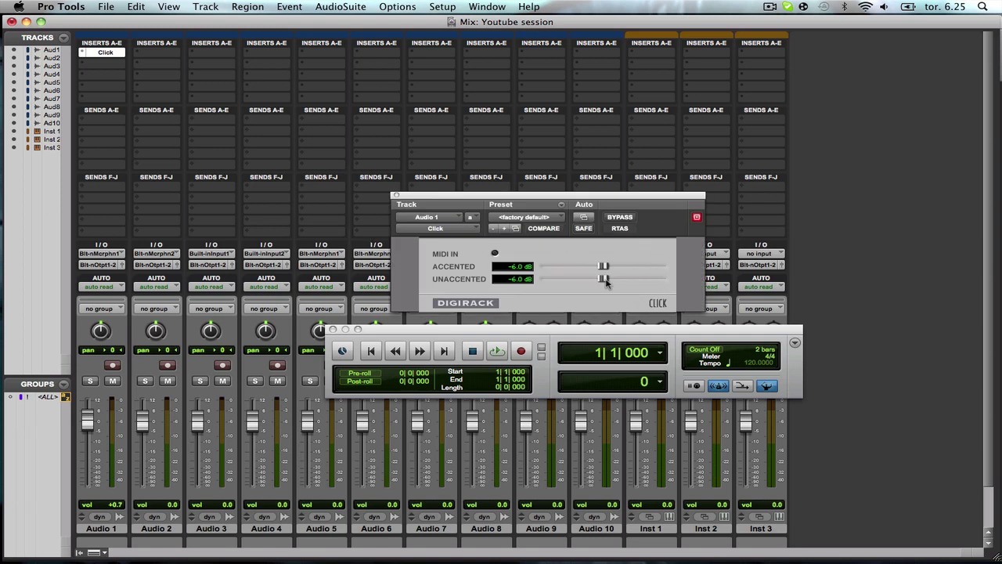
pyautogui.press('space')
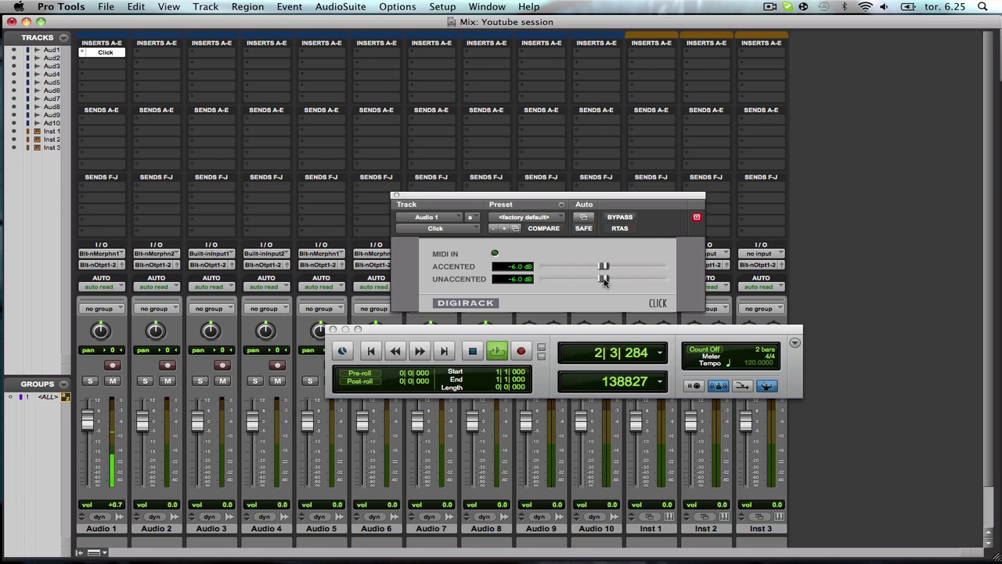
pyautogui.press('space')
pyautogui.moveTo(604, 279)
pyautogui.mouseDown()
pyautogui.moveTo(620, 269)
pyautogui.moveTo(561, 279)
pyautogui.moveTo(650, 268)
pyautogui.moveTo(618, 267)
pyautogui.moveTo(598, 282)
pyautogui.mouseUp()
pyautogui.press('space')
pyautogui.press('space')
# Close the Click window, set Audio 1's insert to no insert, and close the Transport window.
pyautogui.click(397, 196)
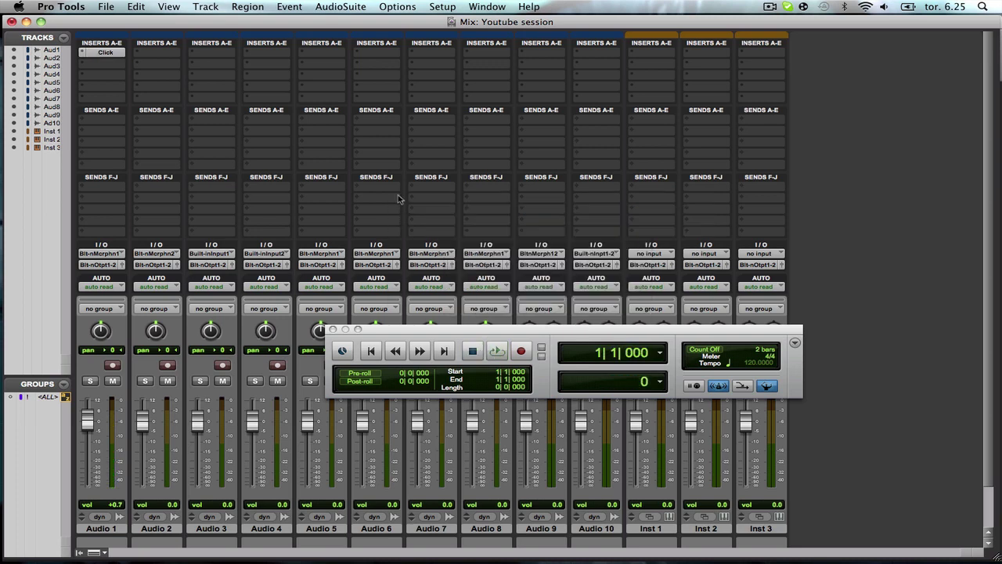
pyautogui.rightClick(91, 51)
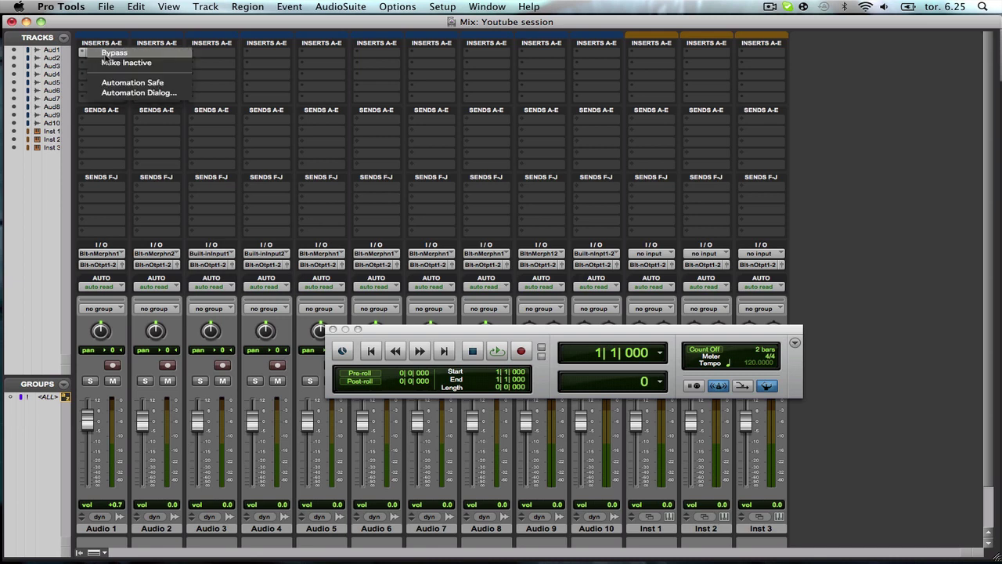
pyautogui.click(84, 52)
pyautogui.click(86, 52)
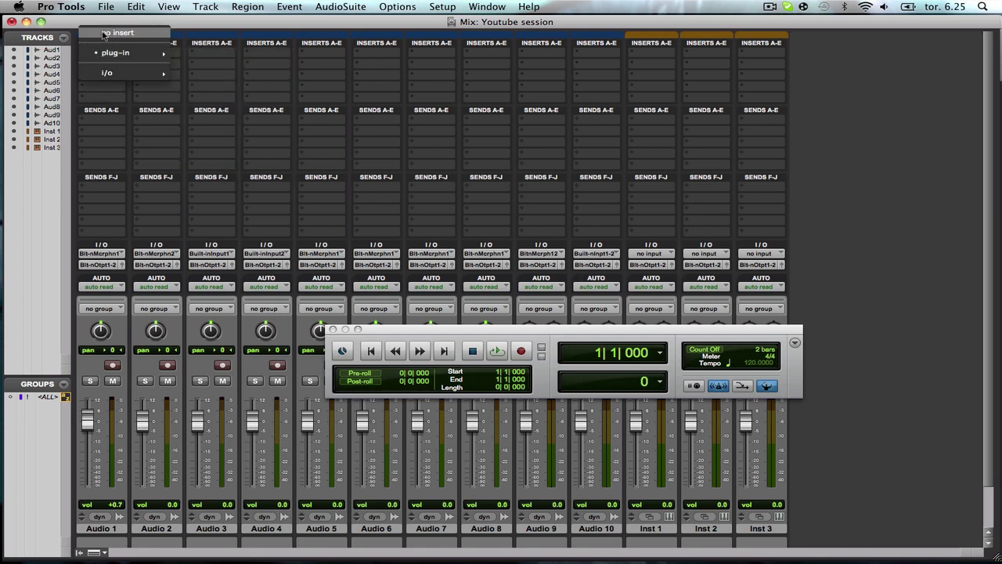
pyautogui.click(104, 34)
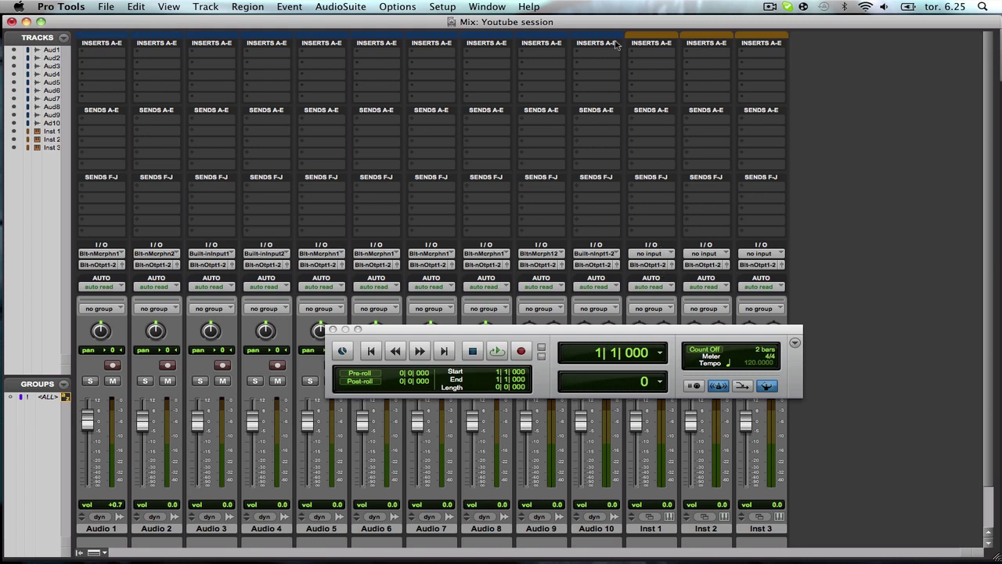
pyautogui.click(332, 329)
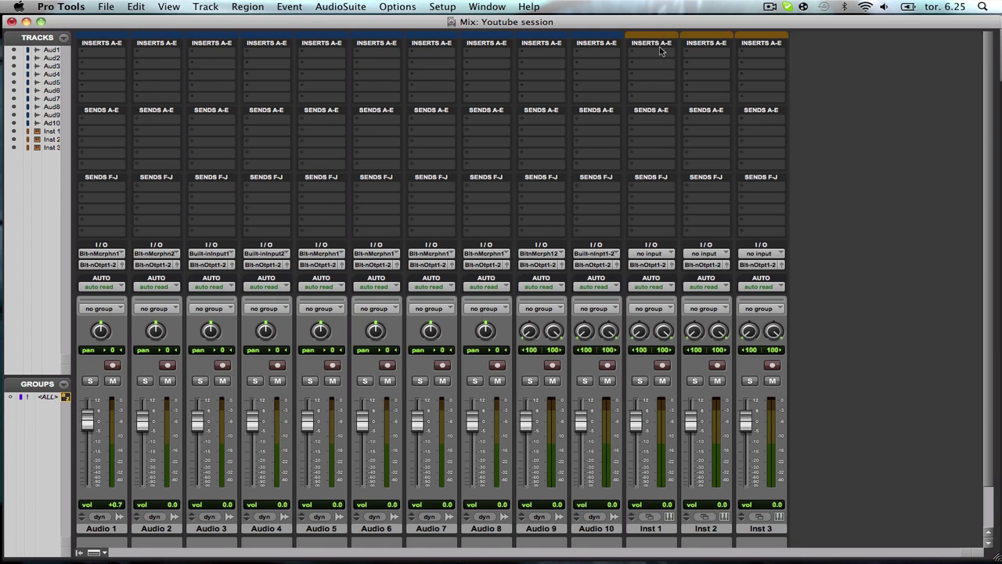
# Load Boom (stereo) from the multichannel Instrument plug-ins onto Inst 1's first insert.
pyautogui.click(660, 54)
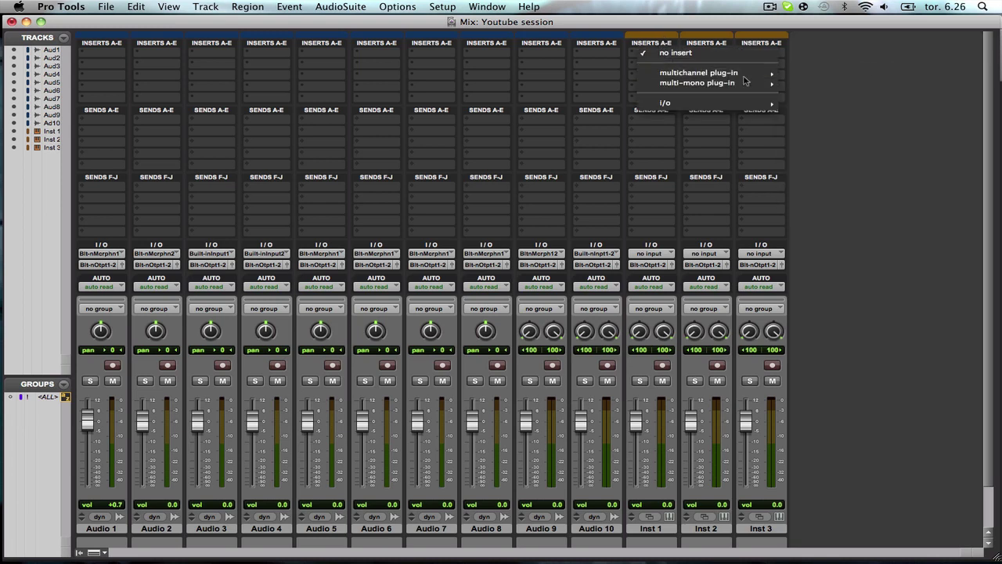
pyautogui.moveTo(689, 74)
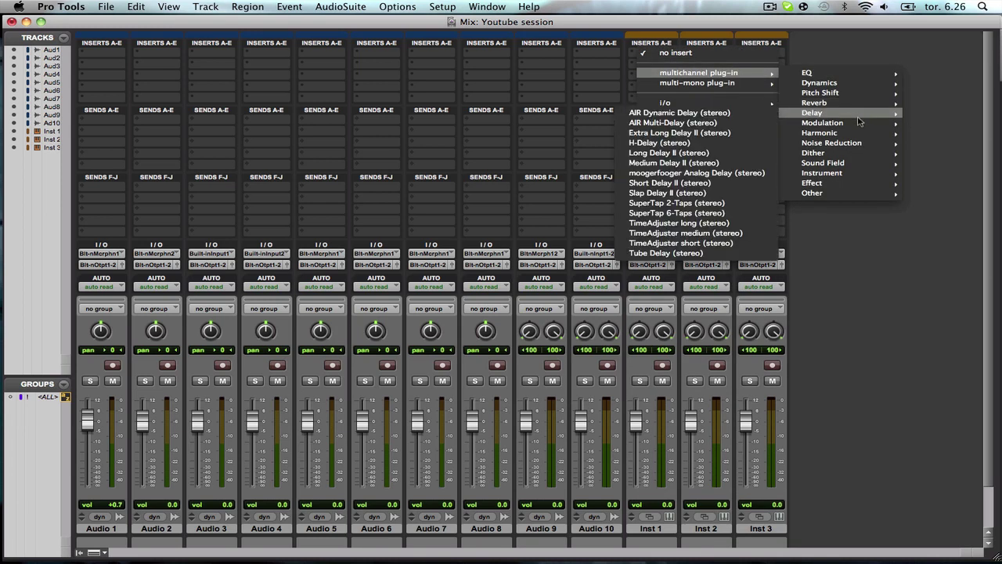
pyautogui.moveTo(844, 180)
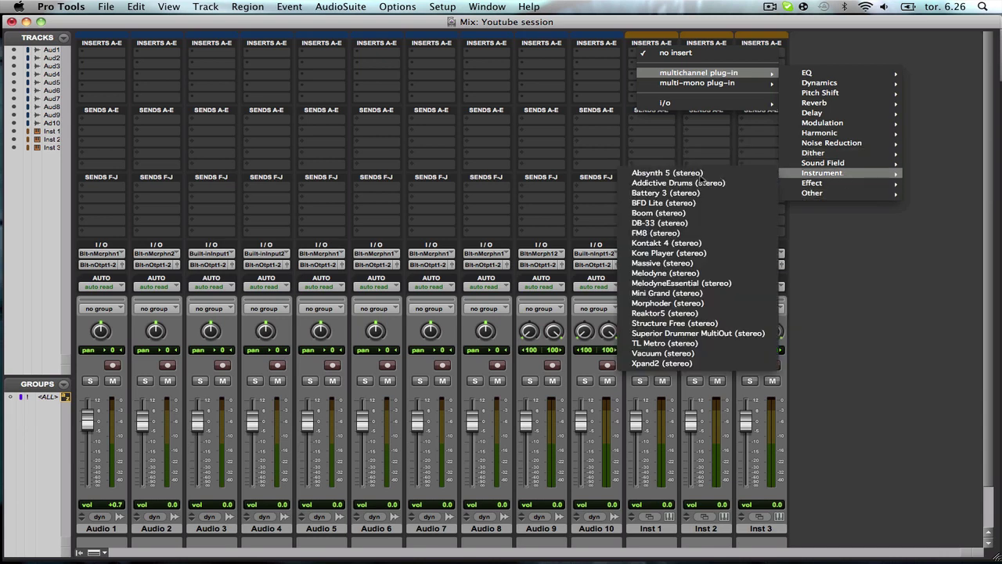
pyautogui.click(656, 214)
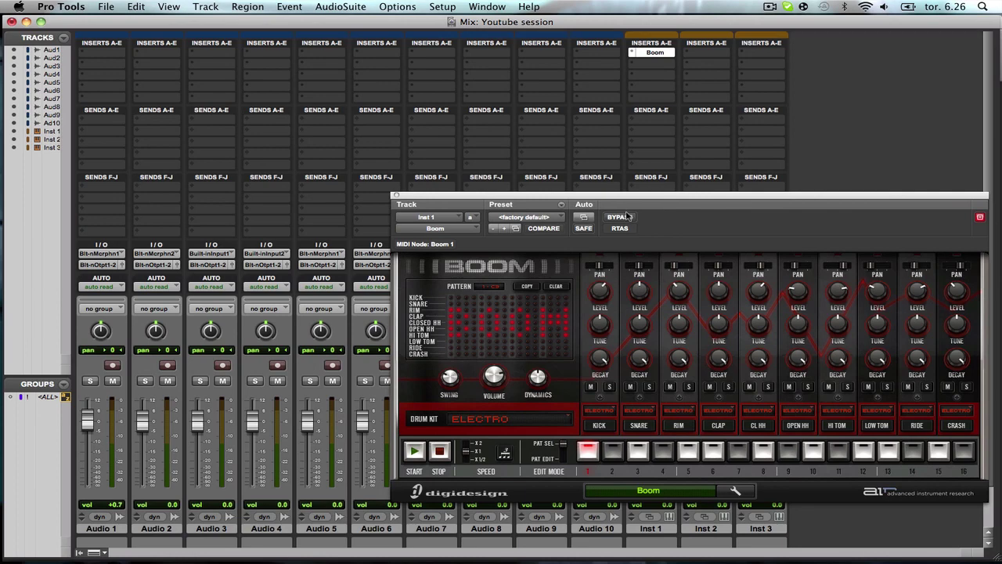
# Audition Boom's hi-hat and clap pads, clear the existing pattern, then close the Boom window.
pyautogui.moveTo(606, 200); pyautogui.dragTo(401, 145)
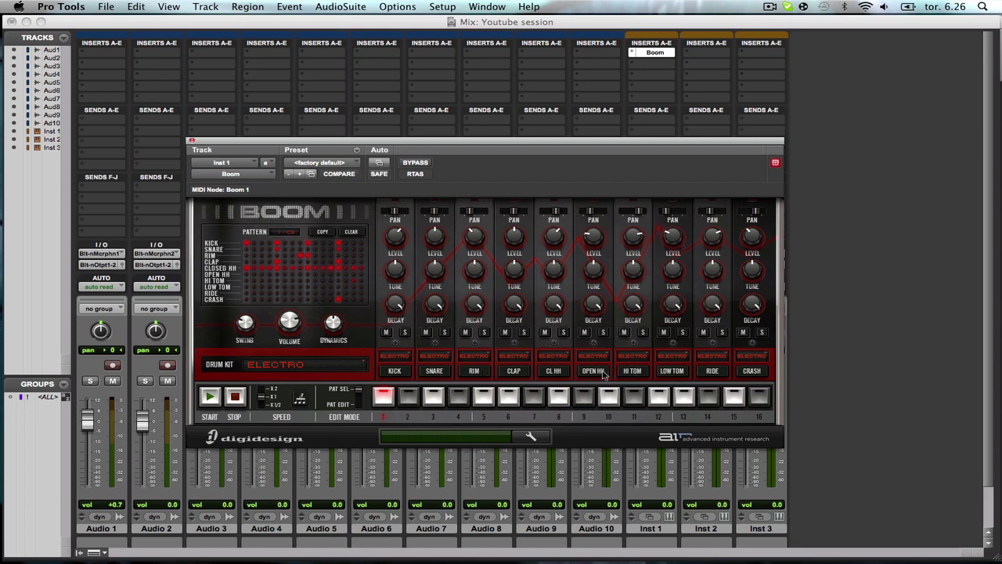
pyautogui.click(603, 374)
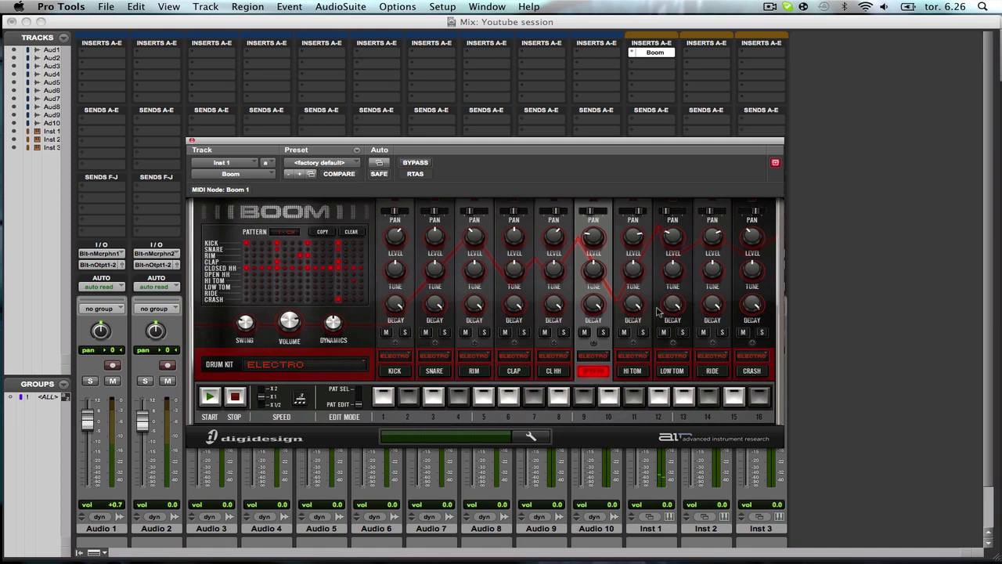
pyautogui.click(523, 375)
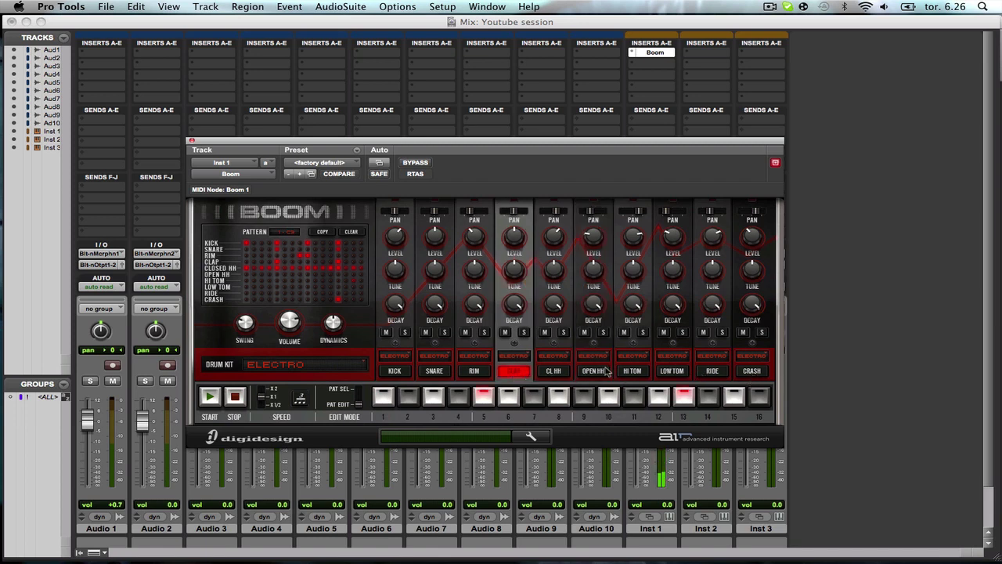
pyautogui.click(595, 379)
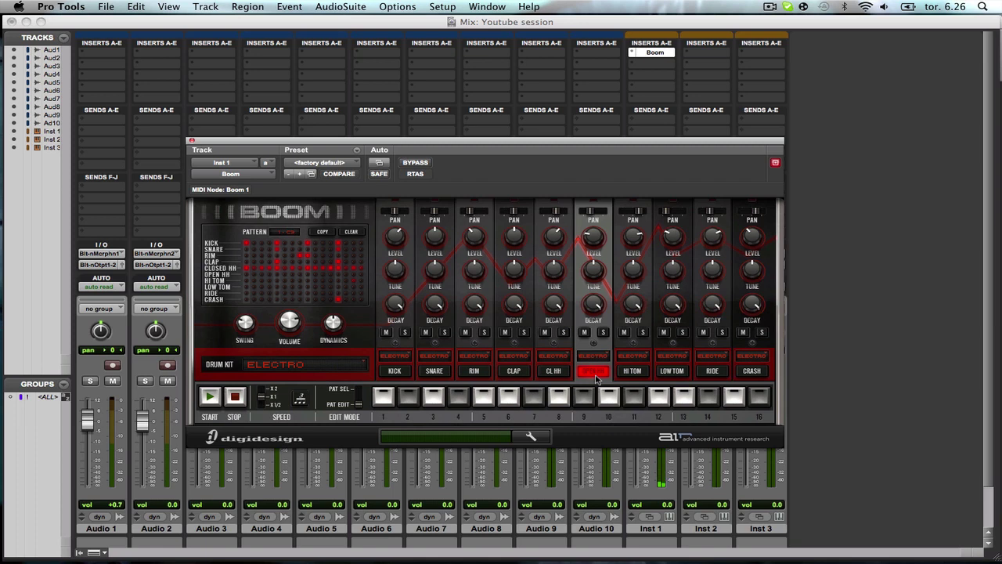
pyautogui.click(563, 374)
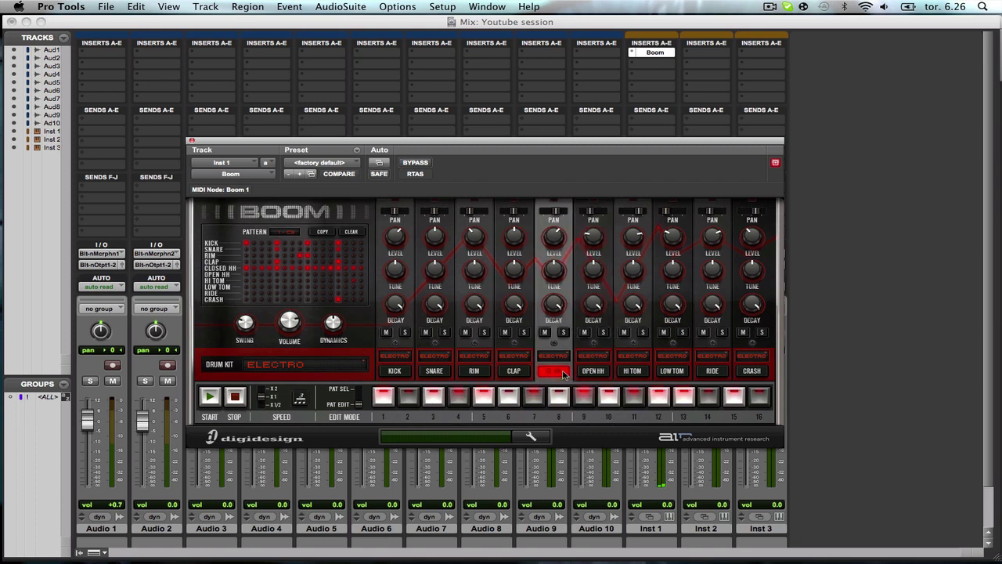
pyautogui.click(589, 373)
pyautogui.click(550, 374)
pyautogui.click(581, 374)
pyautogui.click(352, 233)
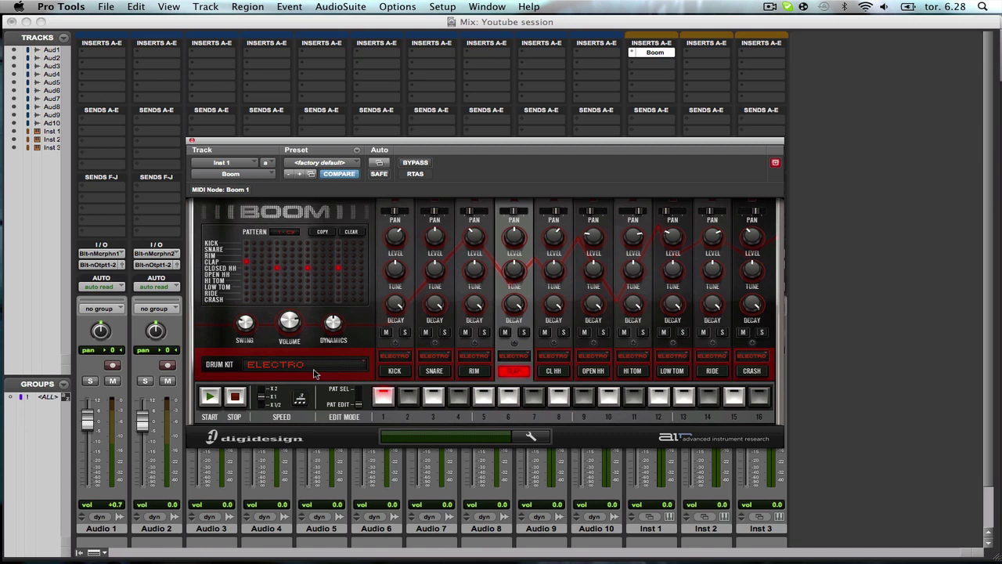
pyautogui.click(191, 143)
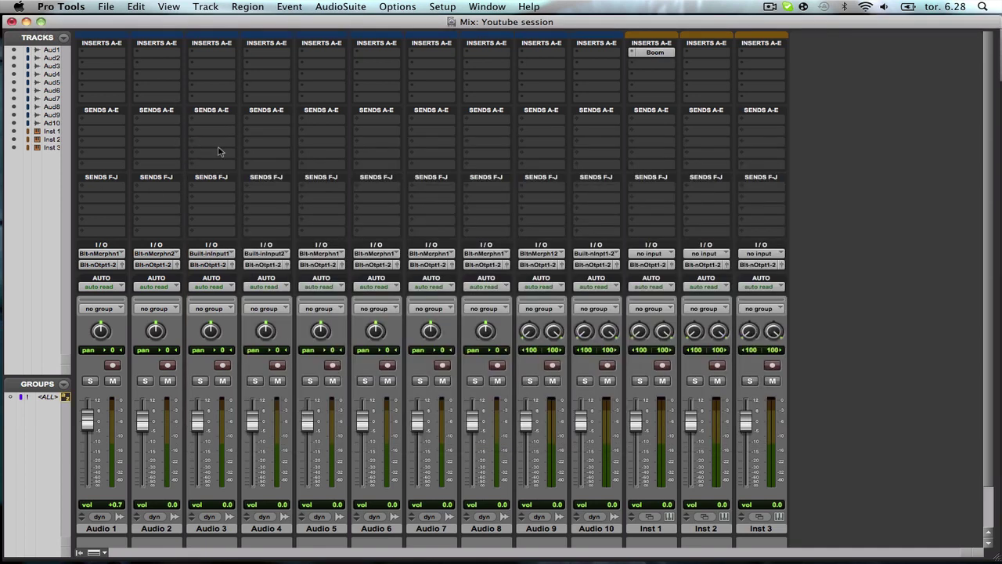
# Return to the Edit window, arm Audio 1, and record a brief Boom clap take.
pyautogui.press('super+equal')
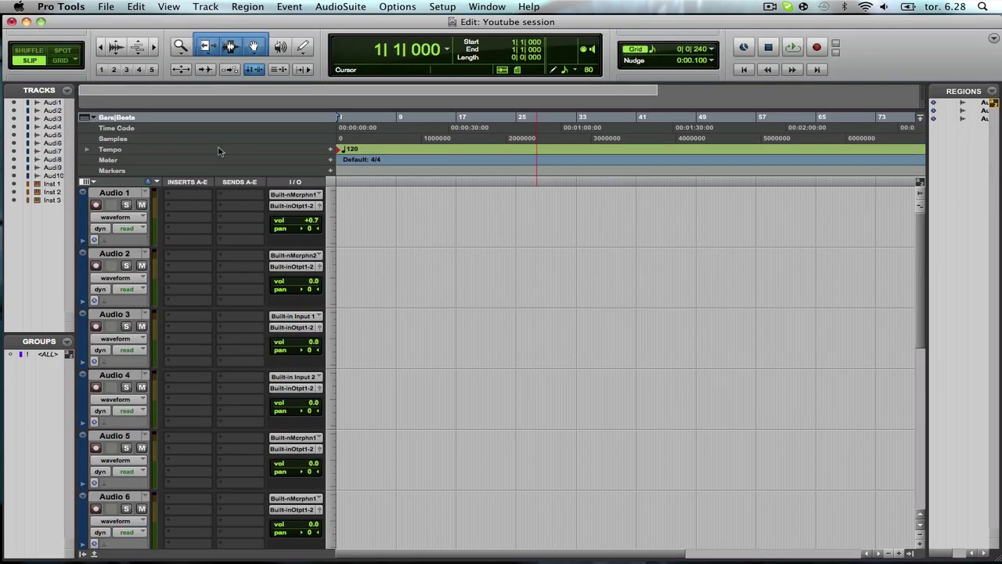
pyautogui.click(95, 204)
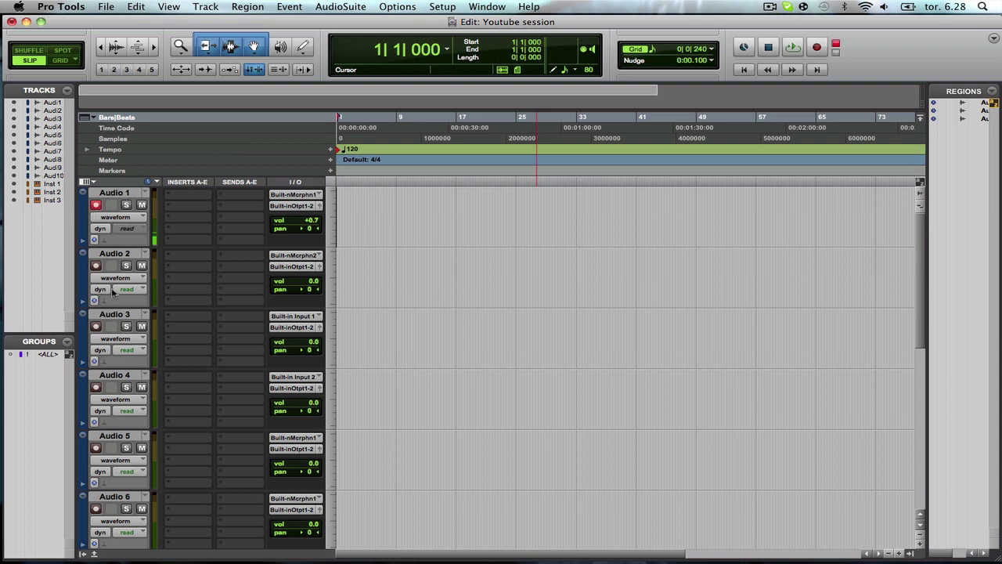
pyautogui.press('super+space')
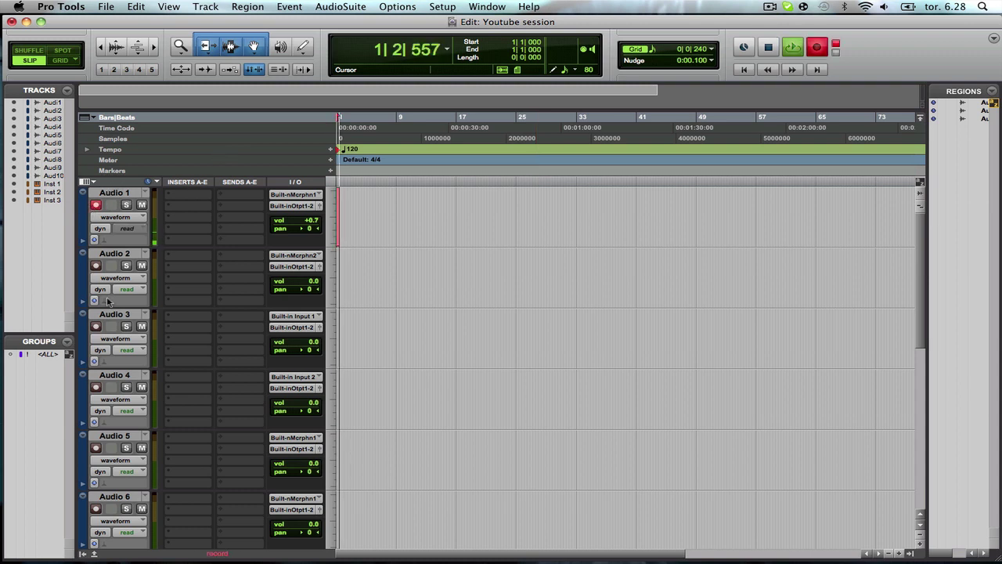
pyautogui.press('space')
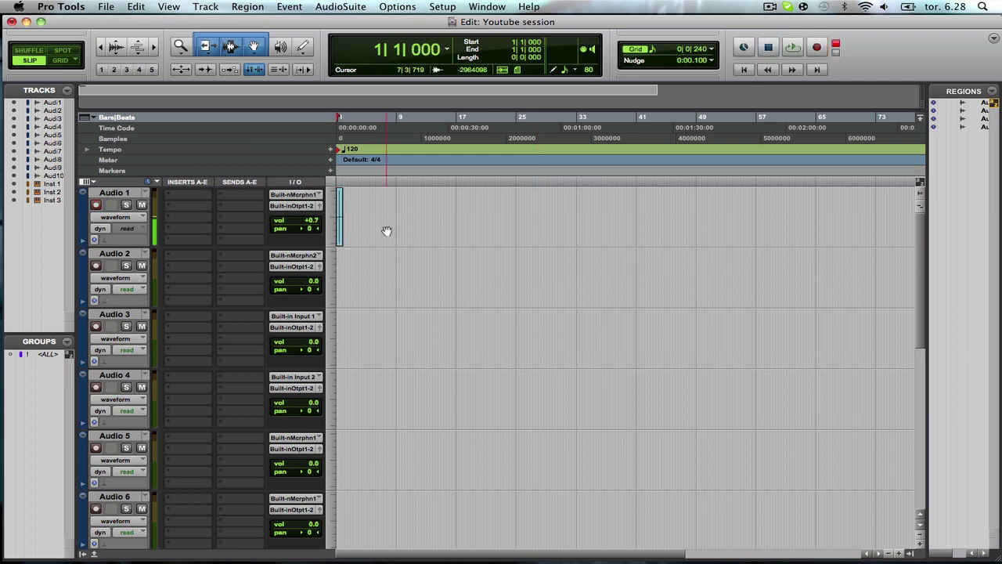
# Split the clap out of the Audio 1 recording and slide it to the track start.
pyautogui.scroll(6, 370, 218)
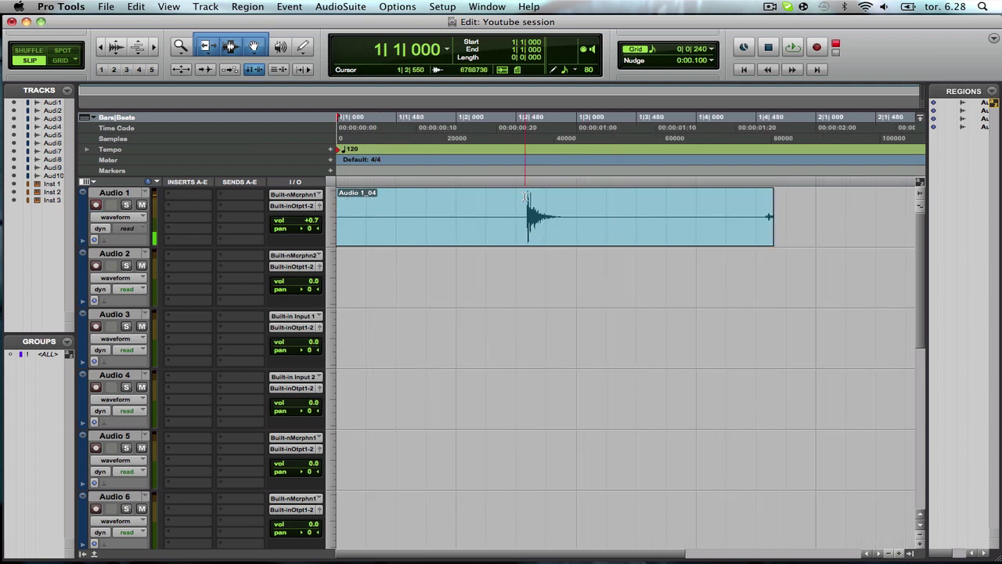
pyautogui.click(526, 199)
pyautogui.click(528, 201)
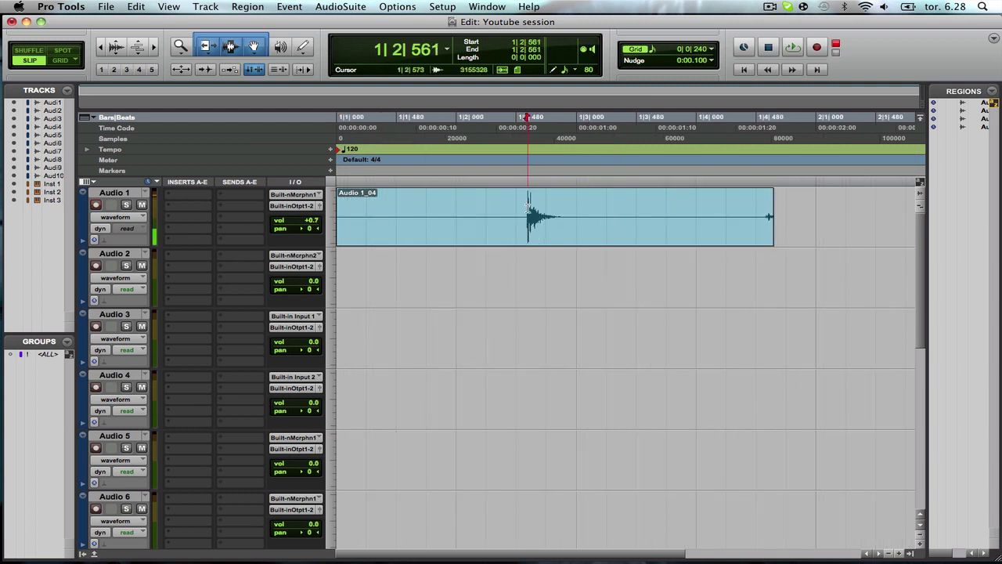
pyautogui.press('super+e')
pyautogui.moveTo(548, 231); pyautogui.dragTo(351, 242)
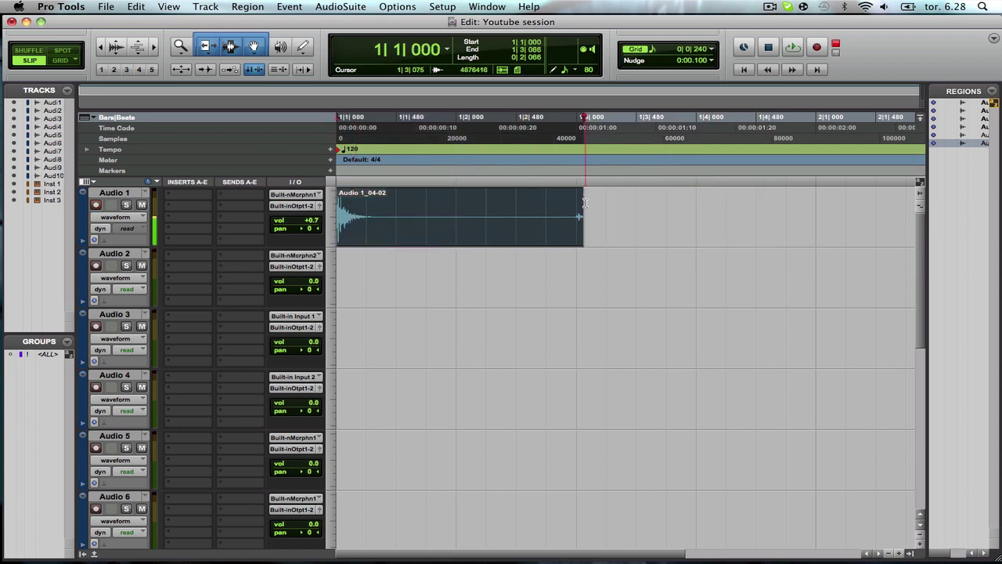
# Turn on Grid mode and trim the clap region to one beat, ending at 1|2|000.
pyautogui.moveTo(580, 213); pyautogui.dragTo(456, 220)
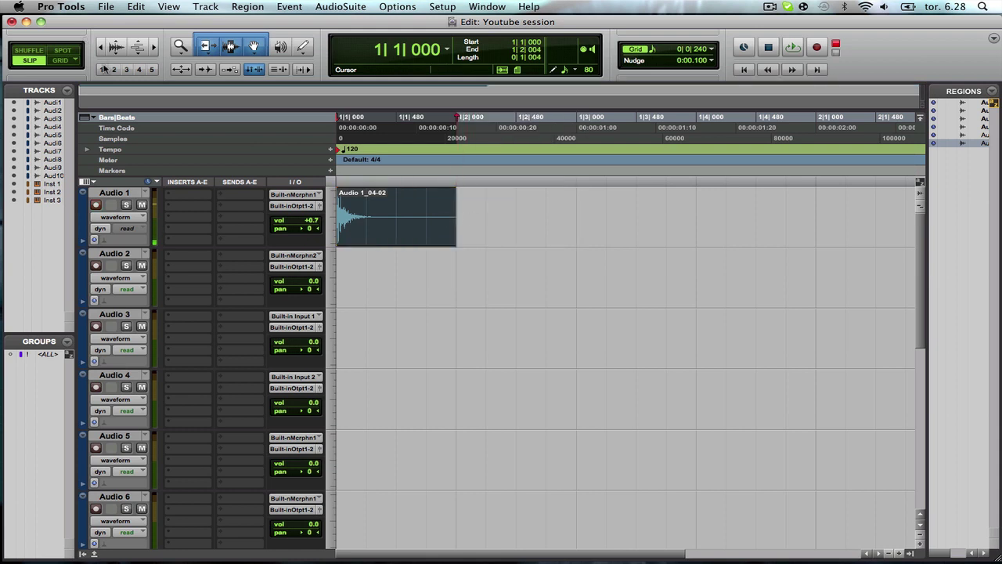
pyautogui.click(61, 62)
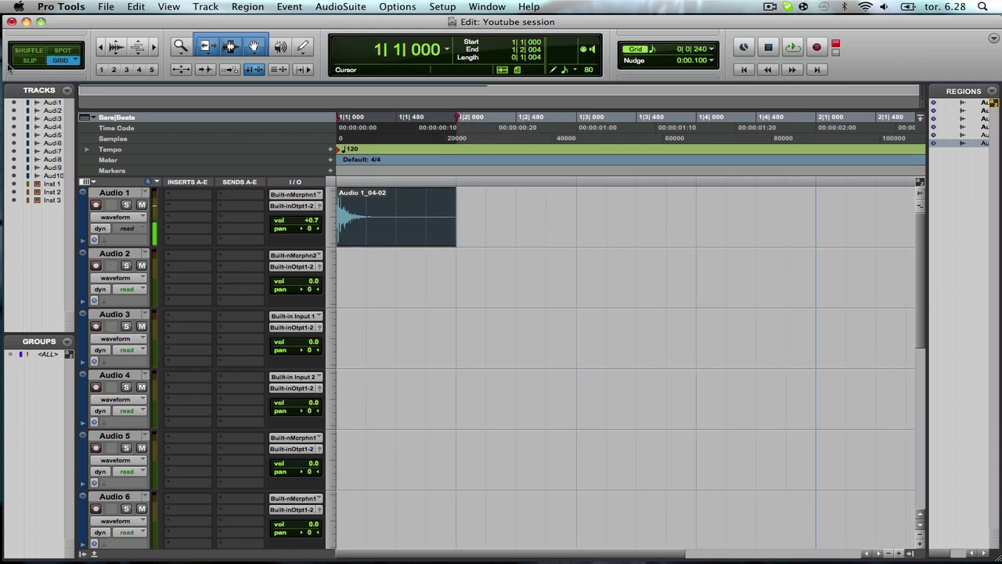
pyautogui.click(449, 216)
pyautogui.click(449, 217)
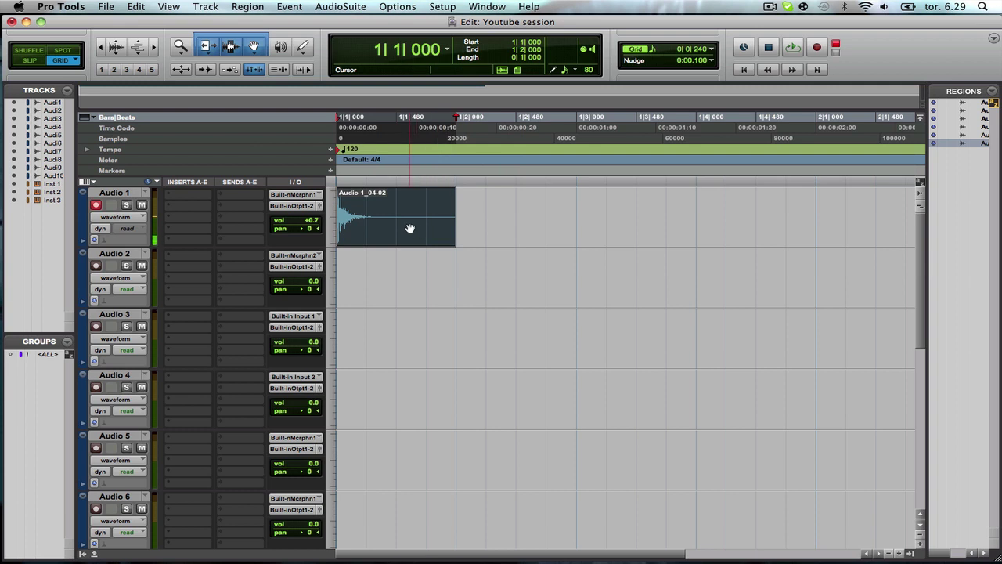
# Duplicate the clap region with Cmd+D onto each beat through bar 2, then play it back.
pyautogui.press('super+d')
pyautogui.press('super+d')
pyautogui.press('super+d')
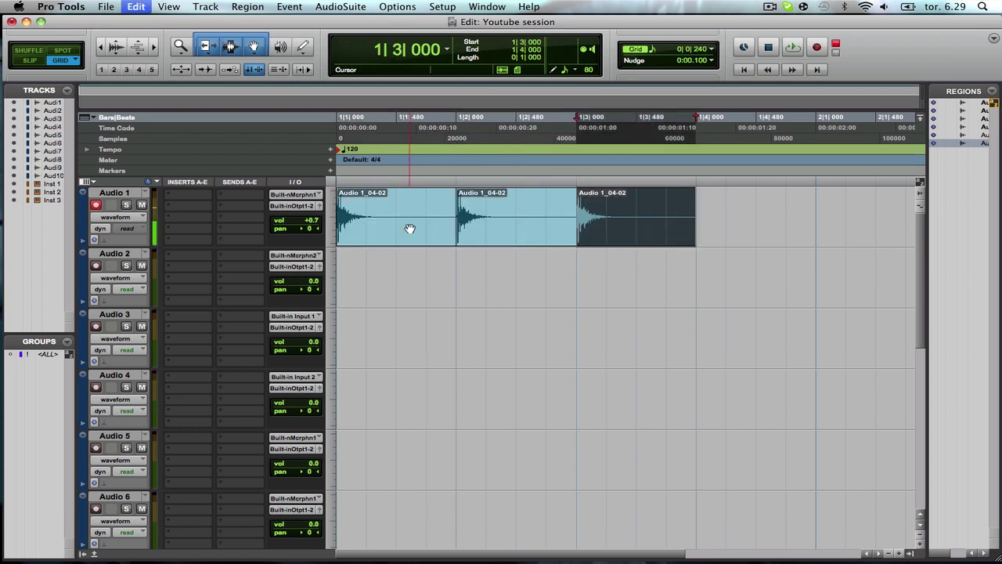
pyautogui.press('super+d')
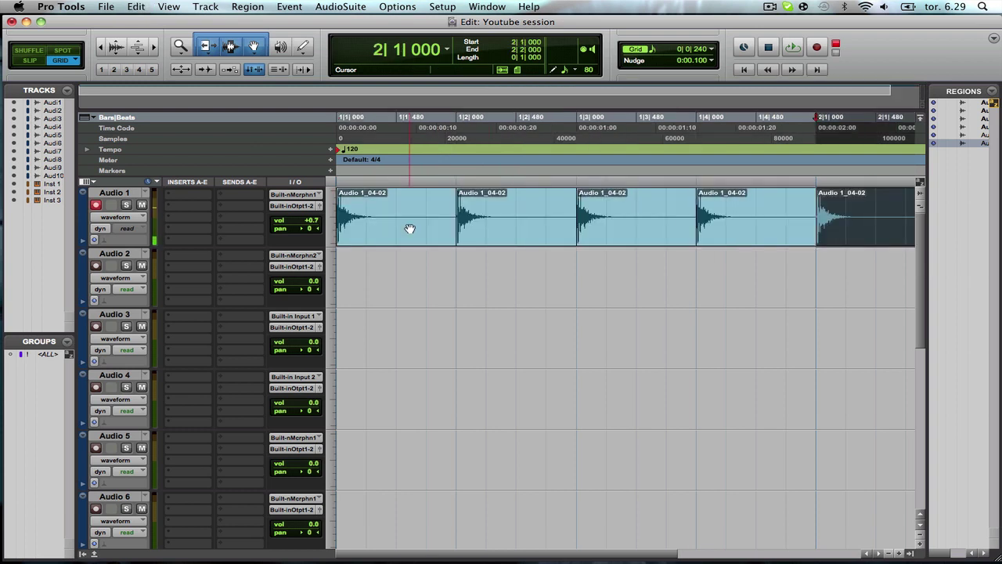
pyautogui.click(344, 176)
pyautogui.press('space')
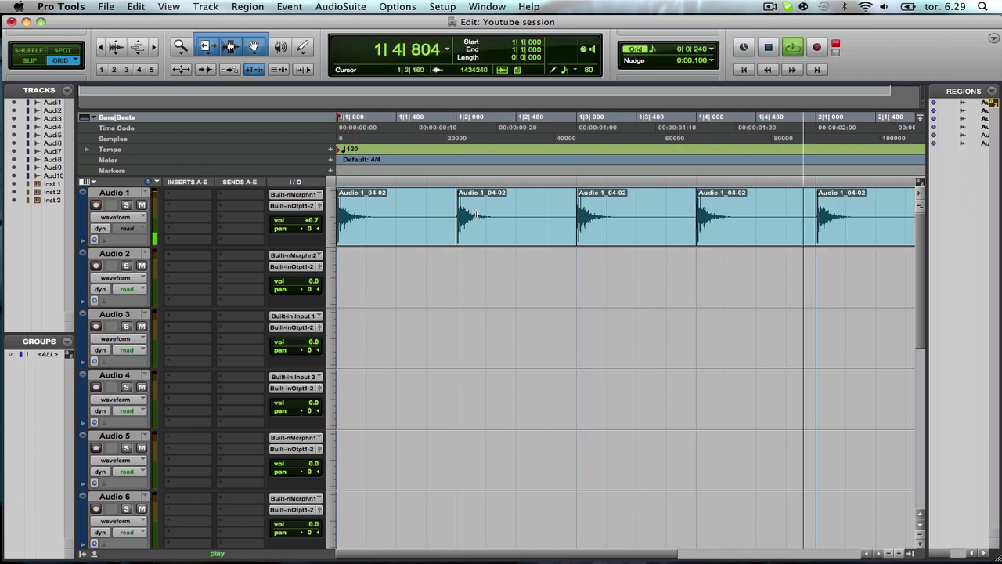
pyautogui.press('space')
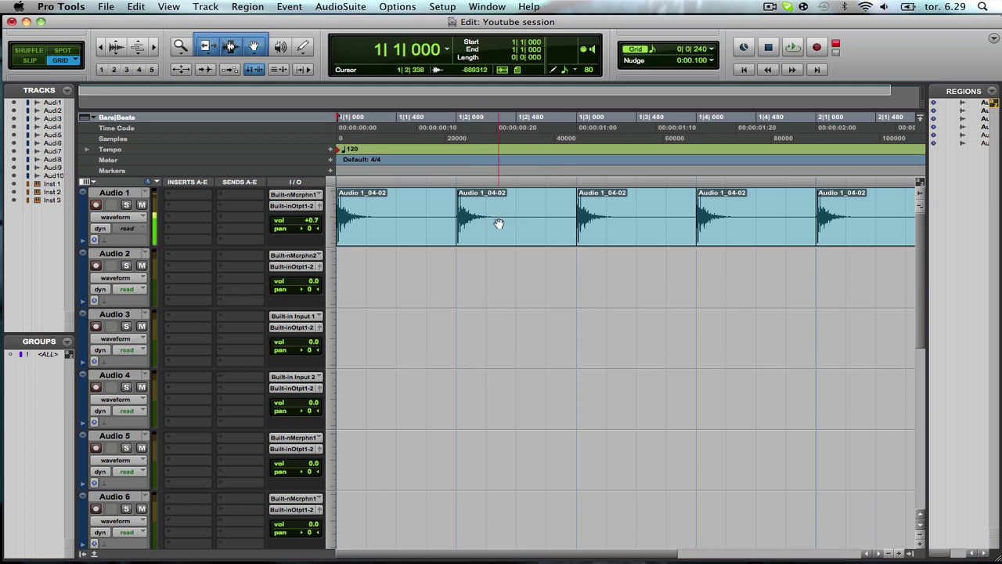
# Arm Audio 2 and record a take, Audio 2_01, against the clap loop.
pyautogui.click(95, 267)
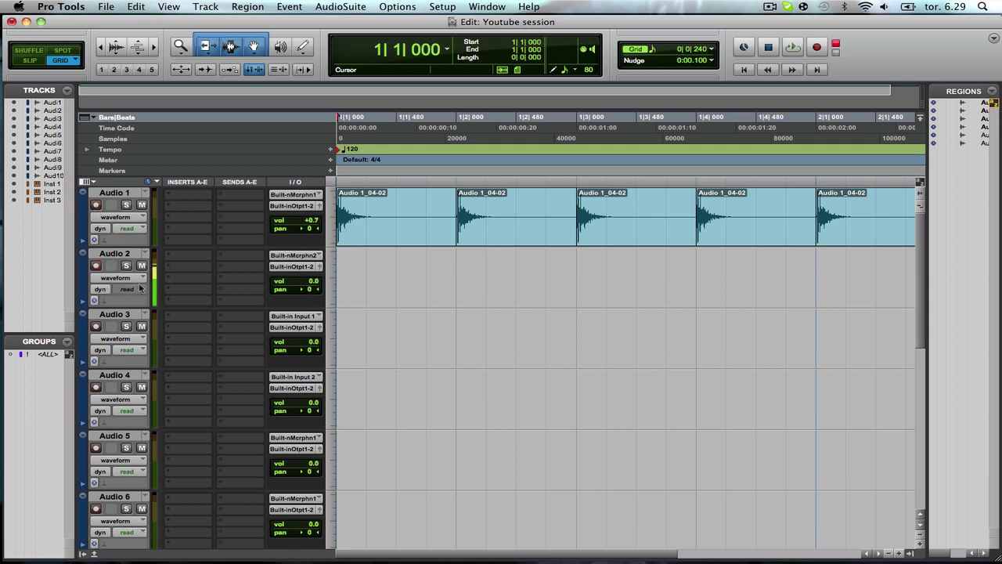
pyautogui.press('super+space')
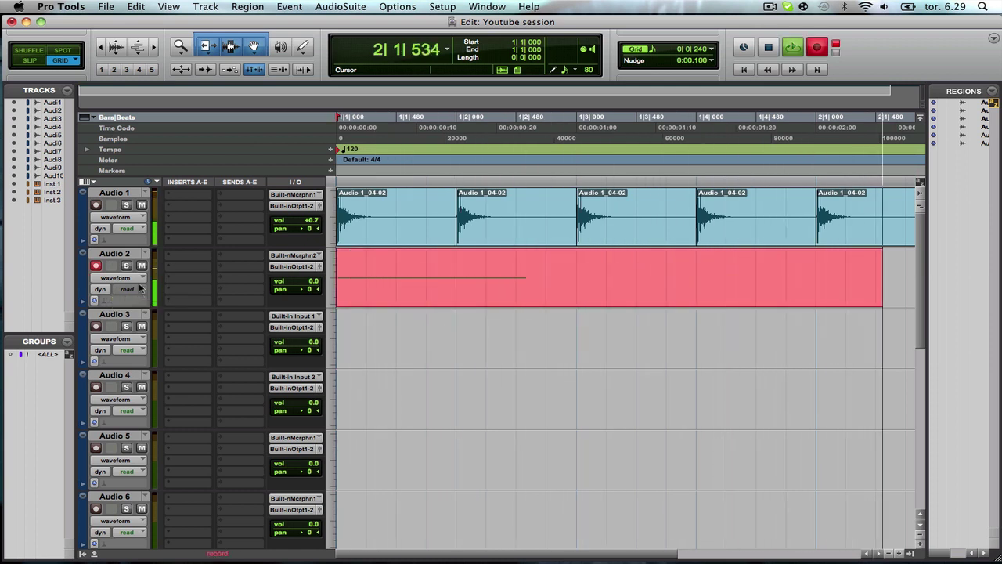
pyautogui.press('space')
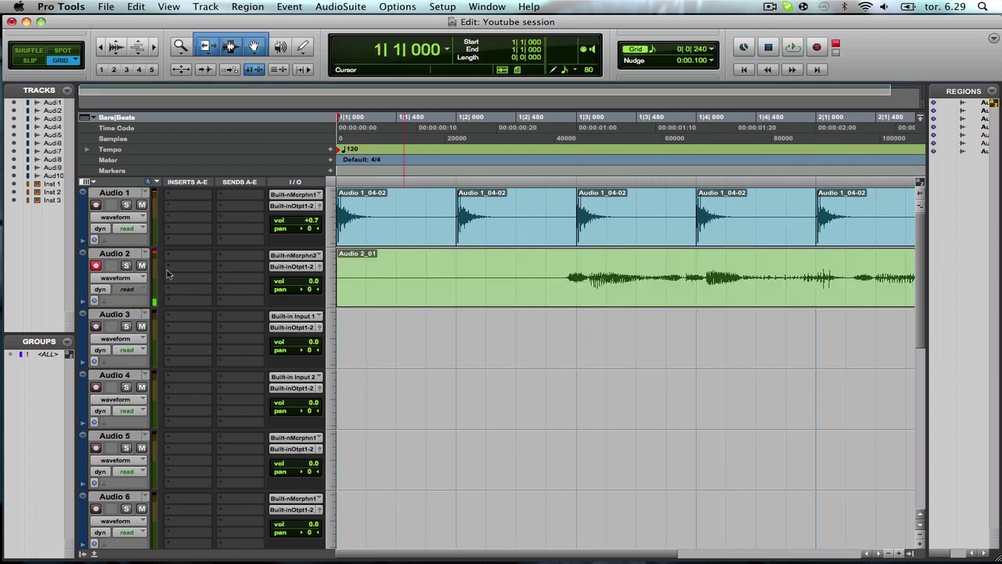